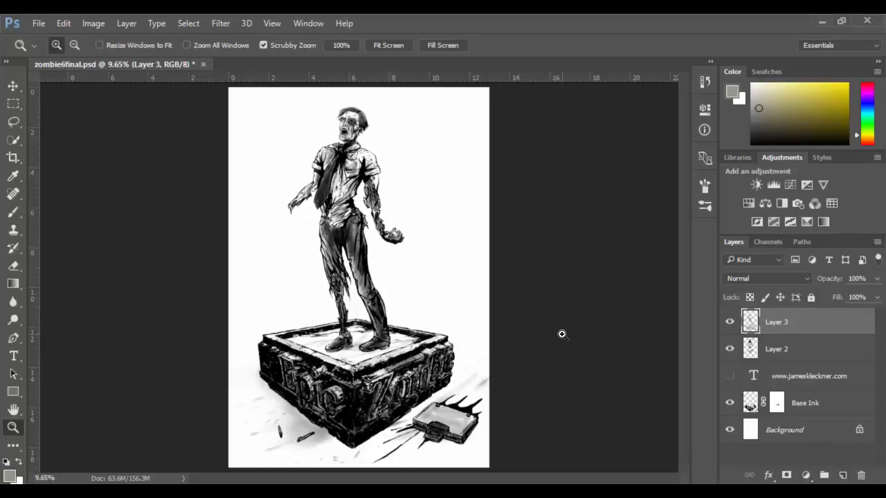
Compare the zombie's torso with and without the Layer 3 shading, leaving Layer 3 hidden.
left_click(729, 324)
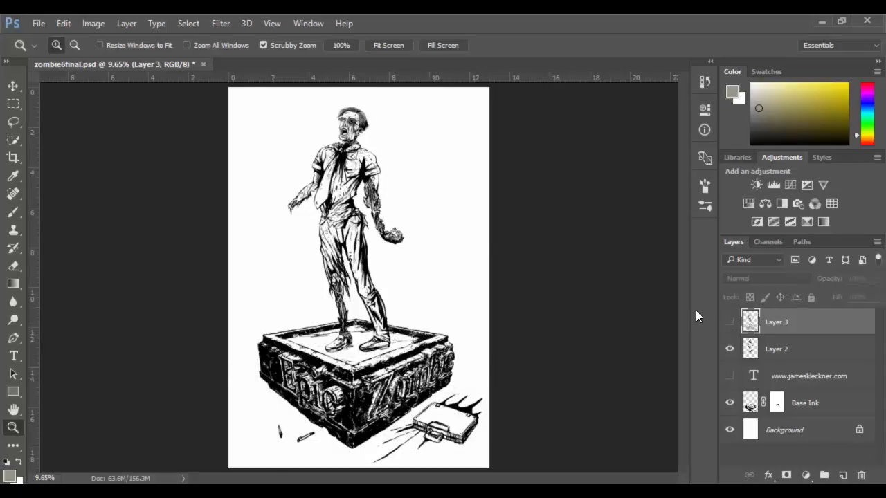
left_click_drag(334, 184, 408, 184)
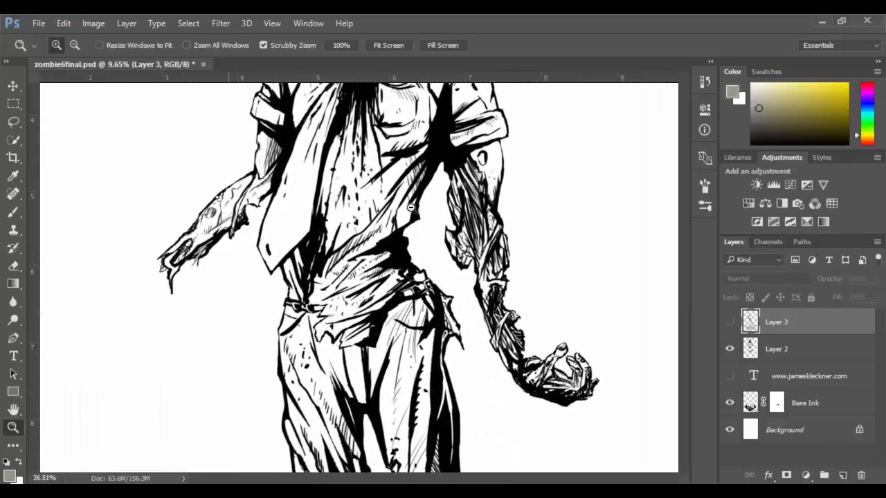
left_click(729, 323)
left_click(729, 323)
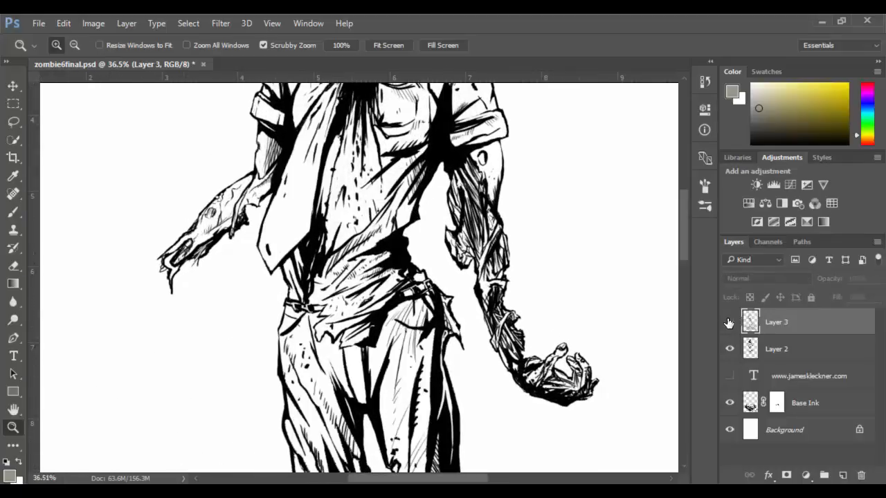
left_click(729, 322)
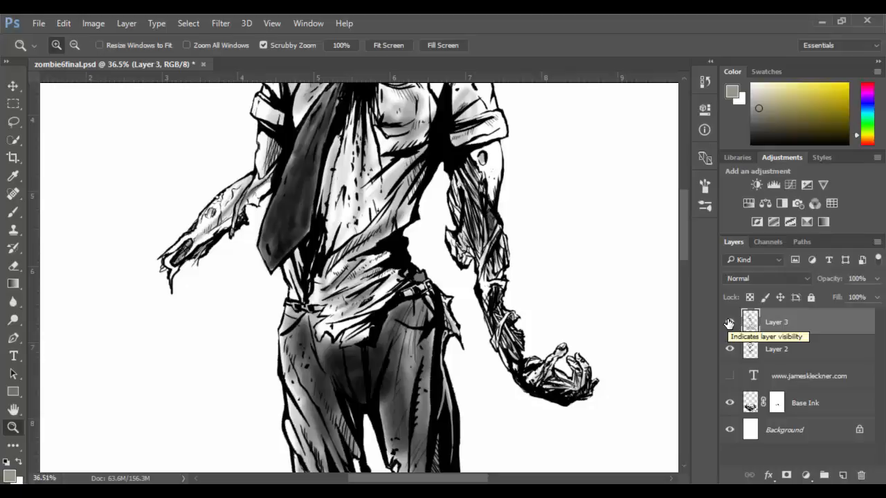
left_click(729, 322)
Compare the zombie figure with Layer 2 hidden and shown, leaving Layer 2 visible.
left_click_drag(516, 395, 454, 400)
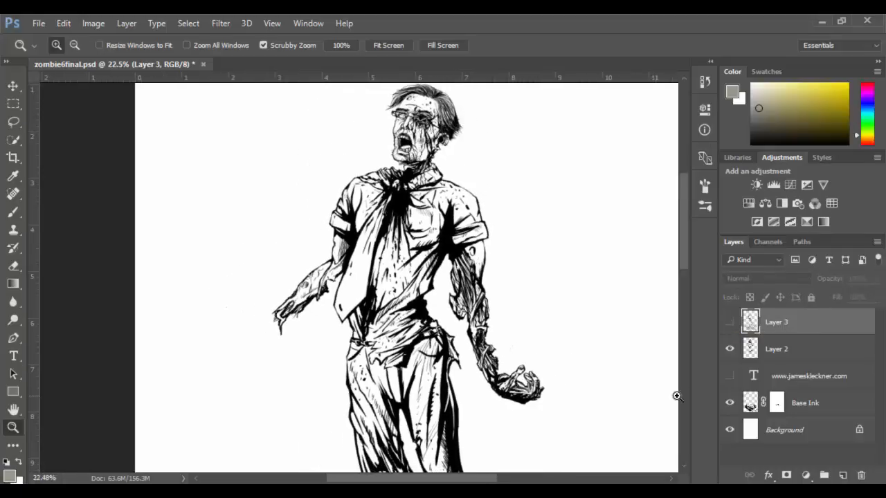
left_click(729, 349)
left_click(730, 349)
Examine the ink lines and hatching on the zombie's trousers up close.
left_click_drag(500, 367, 386, 273)
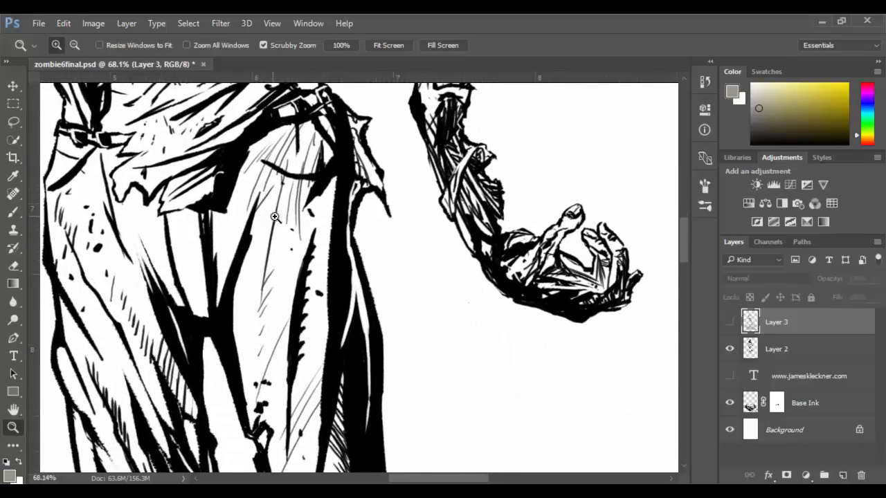
left_click_drag(276, 218, 317, 237)
left_click_drag(434, 451, 413, 256)
left_click_drag(405, 338, 395, 154)
left_click_drag(384, 284, 441, 198)
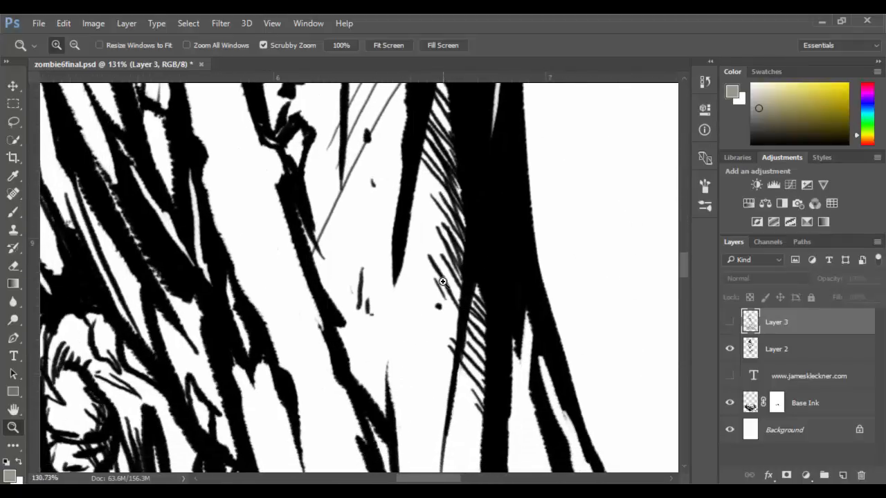
left_click_drag(425, 293, 374, 293)
left_click_drag(458, 315, 424, 315)
left_click_drag(502, 314, 418, 350)
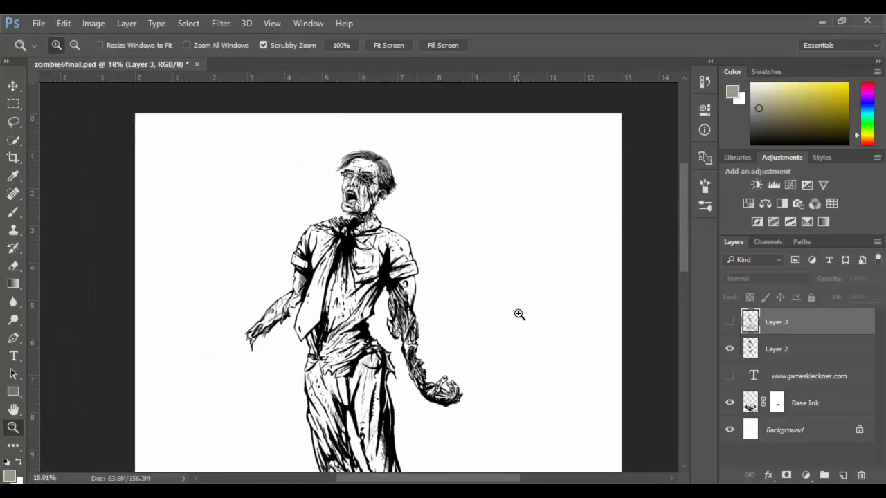
Create a new layer above Layer 3 and choose a textured 50 px brush with black as the foreground color.
left_click(843, 473)
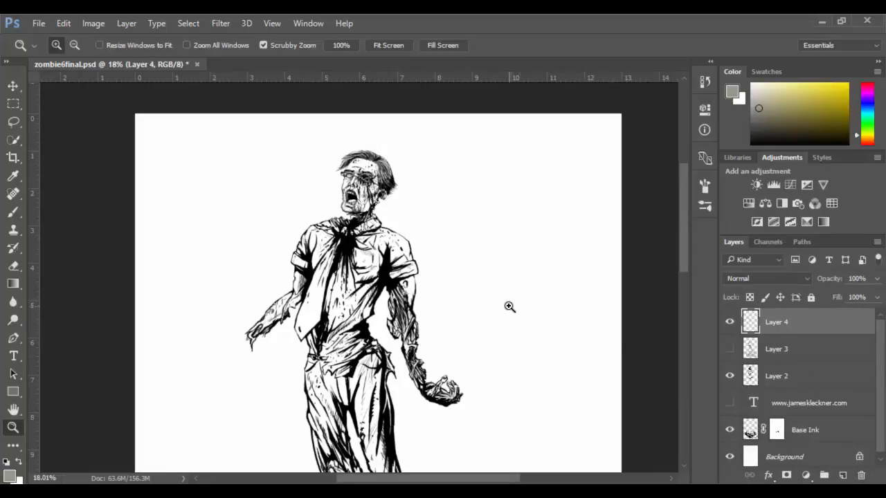
key("b")
right_click(506, 234)
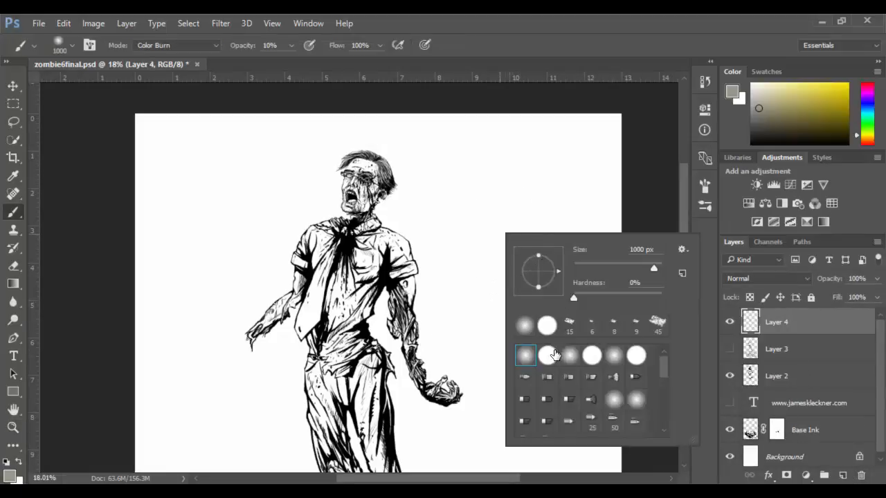
left_click(568, 326)
left_click(555, 70)
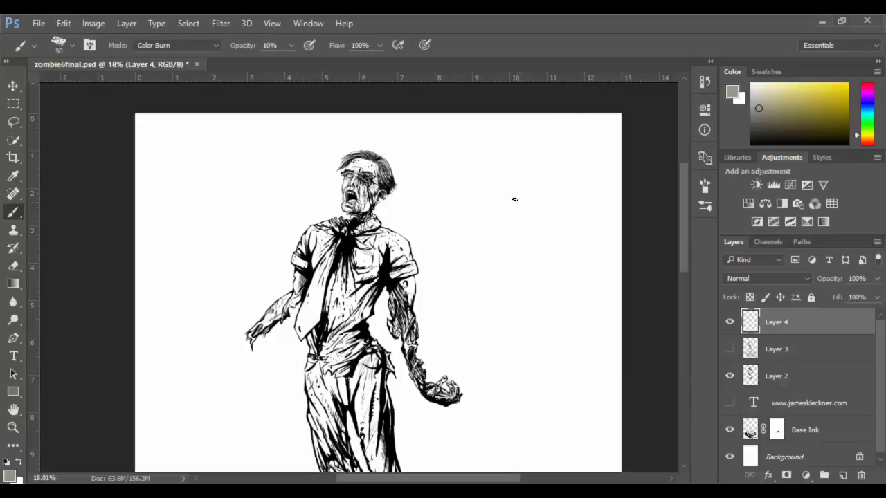
key("d")
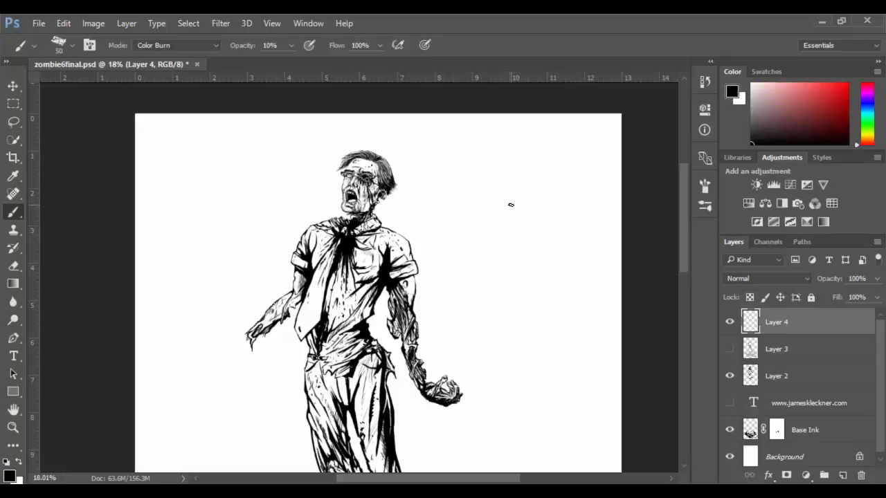
Set the brush to Normal mode at 100% opacity and paint a short vertical test stroke in the blank area beside the zombie.
left_click(207, 50)
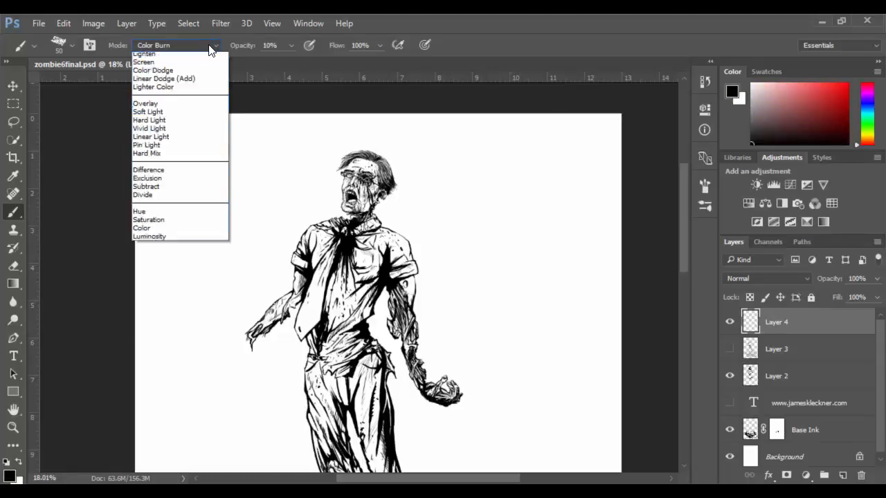
left_click(200, 60)
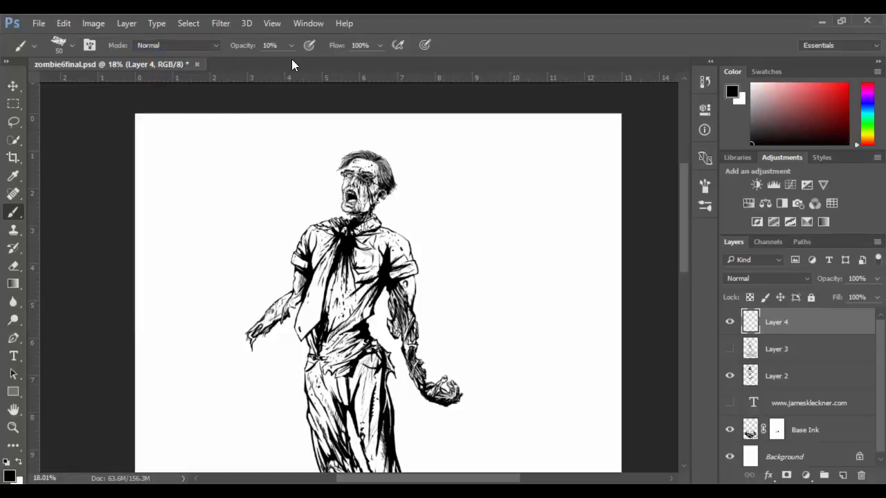
left_click_drag(291, 47, 364, 62)
left_click_drag(543, 176, 539, 226)
Enable the brush's Transfer option, set its opacity to 40%, and paint overlapping grey test strokes between the zombie and the black stroke.
left_click(704, 186)
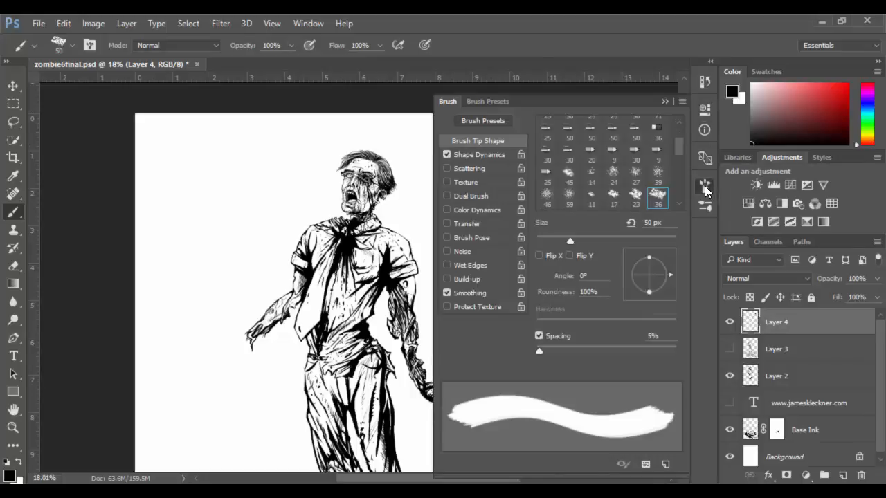
left_click(471, 154)
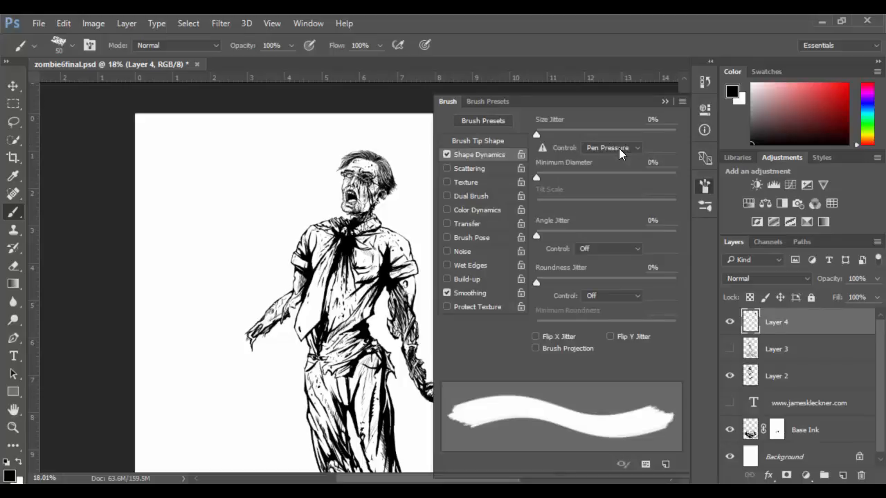
left_click(476, 223)
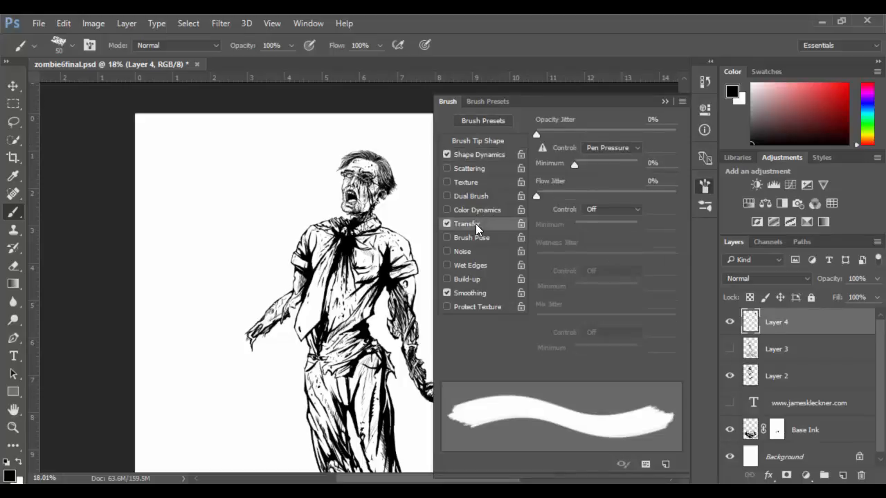
left_click(664, 101)
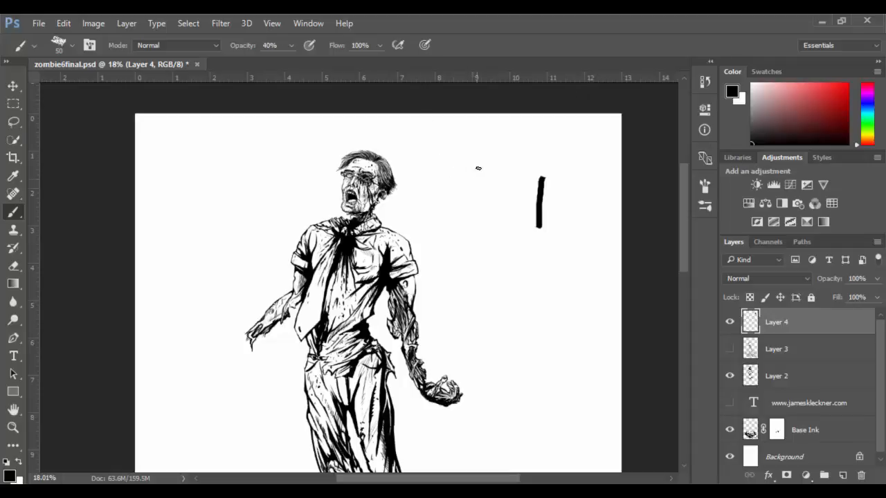
left_click_drag(478, 169, 481, 214)
mouse_move(485, 170)
left_mouse_down()
mouse_move(483, 215)
mouse_move(494, 169)
mouse_move(508, 206)
mouse_move(493, 169)
mouse_move(495, 201)
left_mouse_up()
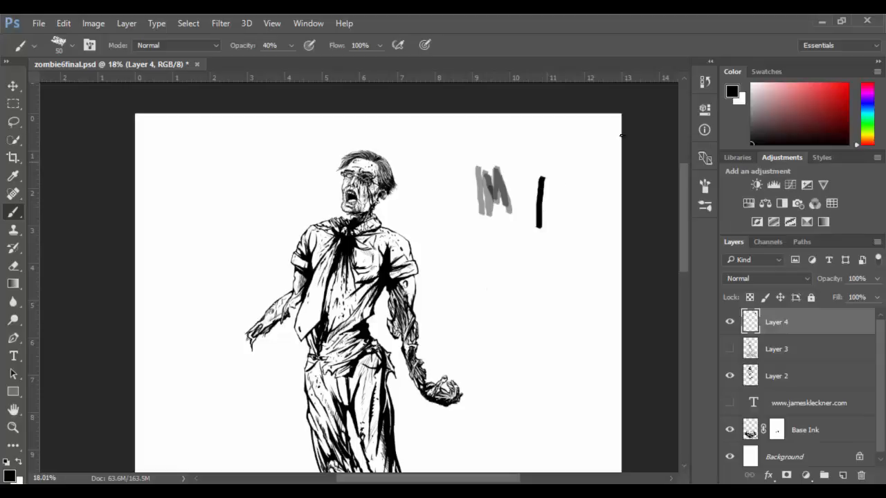
Turn off the brush's Transfer option and check that Shape Dynamics uses Pen Pressure for size.
left_click(705, 185)
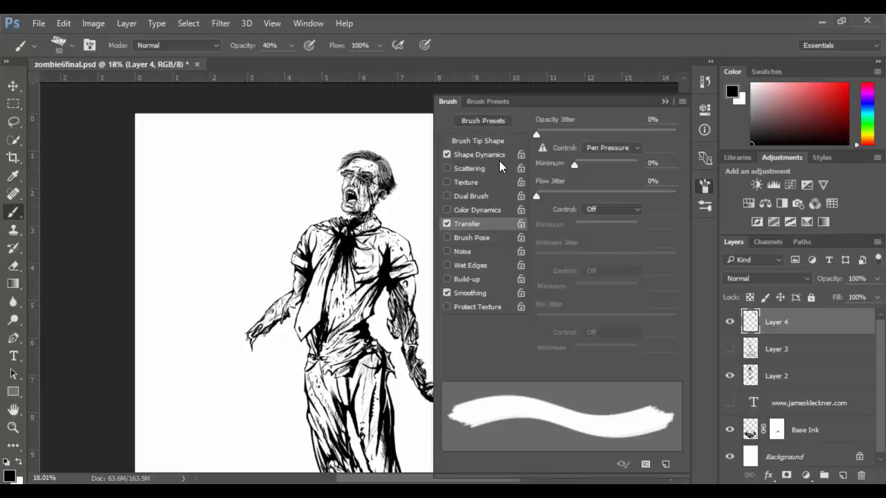
left_click(446, 224)
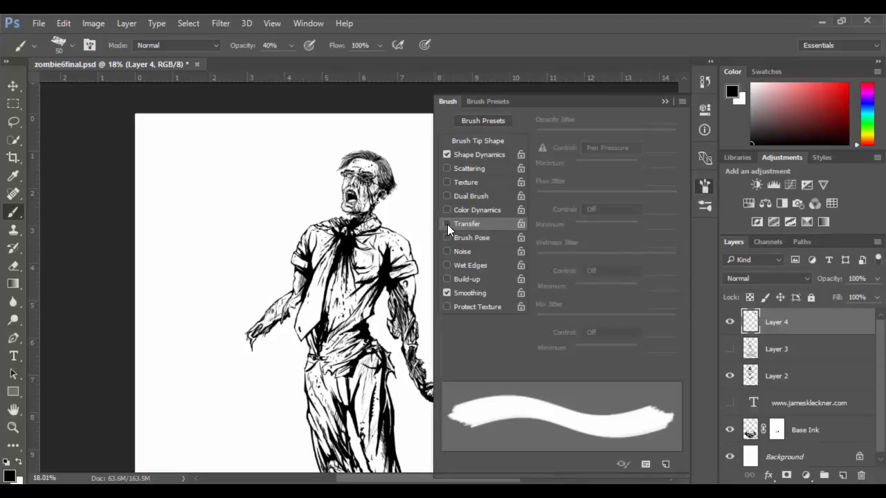
left_click(474, 156)
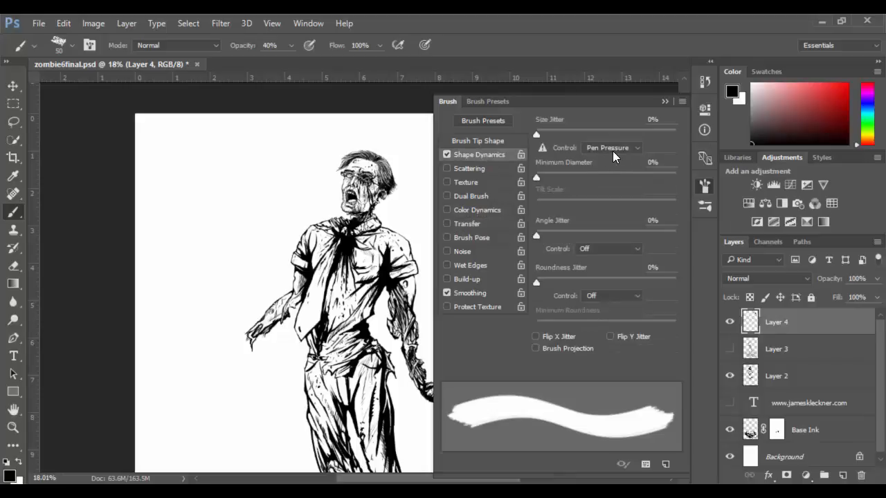
left_click(665, 102)
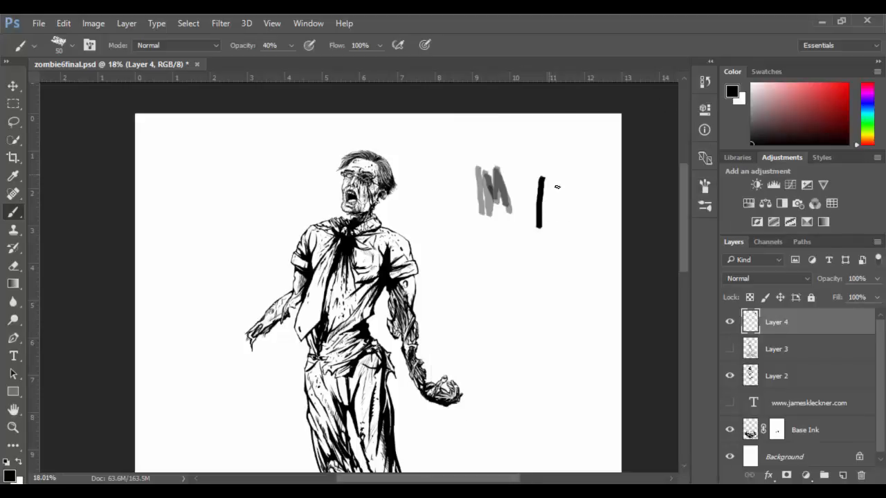
Paint a thick wavy test stroke at 100% opacity and a thinner one with the brush size at 15.
key("0")
mouse_move(559, 206)
left_mouse_down()
mouse_move(565, 240)
mouse_move(519, 255)
mouse_move(544, 284)
left_mouse_up()
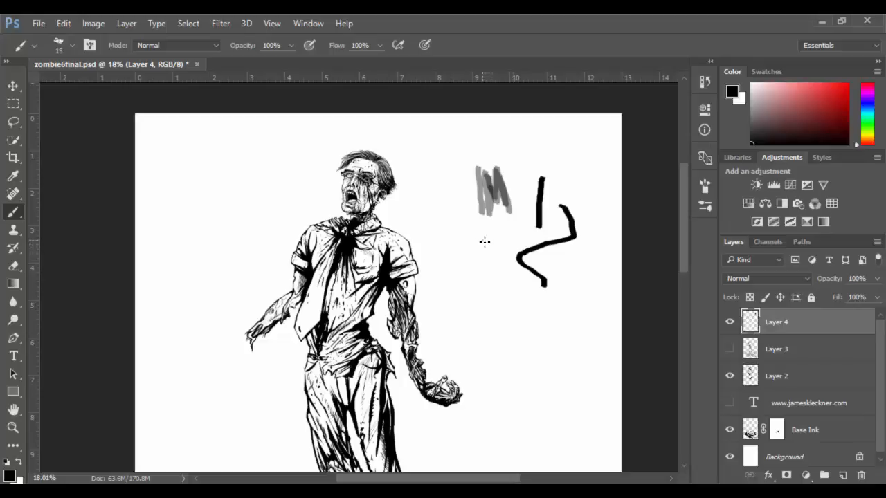
mouse_move(484, 241)
left_mouse_down()
mouse_move(476, 266)
mouse_move(496, 305)
left_mouse_up()
Hide Layer 4 with the test strokes and bring the whole illustration into view.
left_click(12, 86)
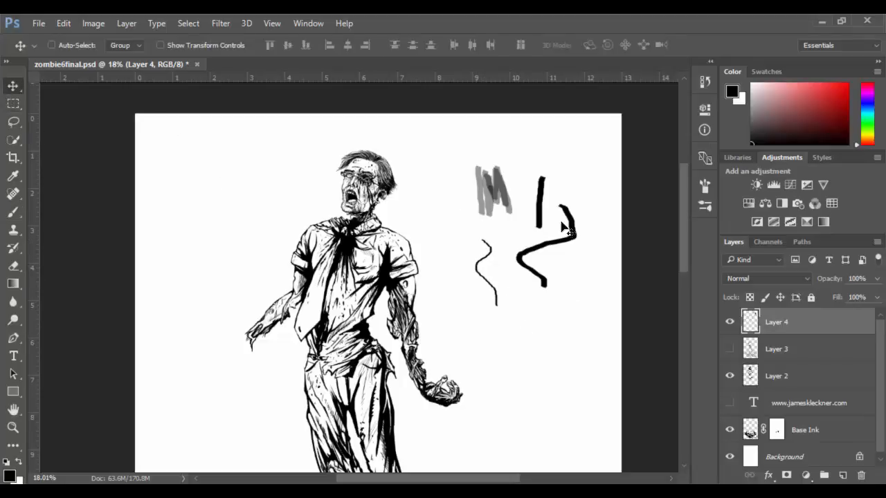
left_click(729, 322)
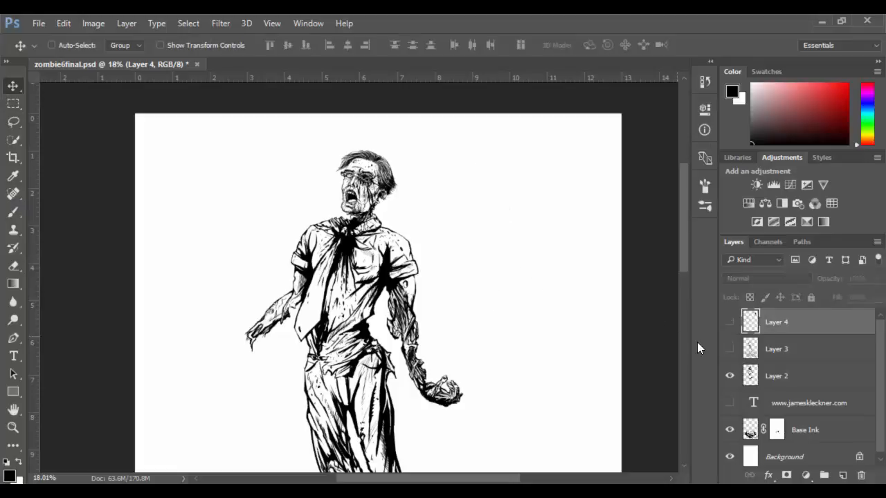
scroll(378, 318, "down", 5)
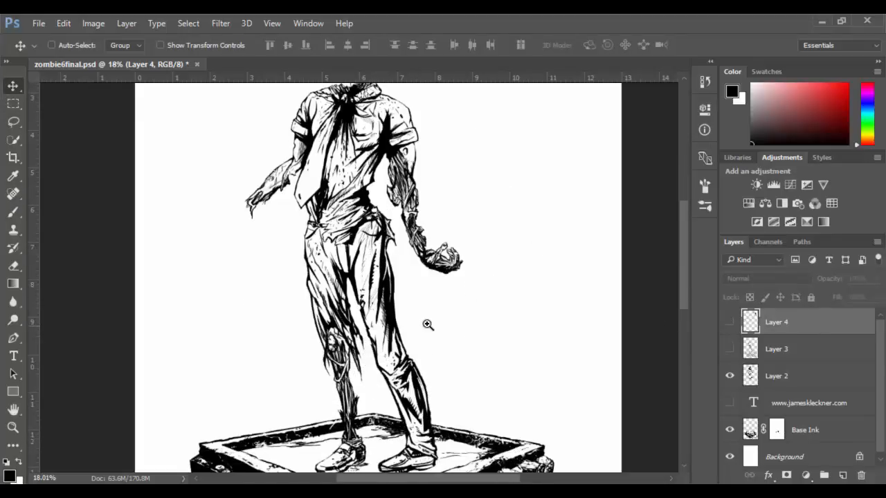
key("z")
left_click_drag(425, 323, 370, 323)
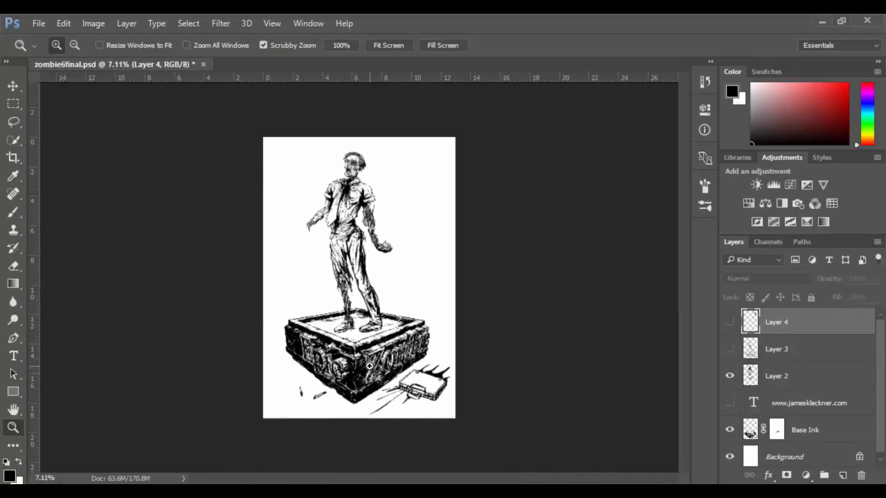
left_click_drag(371, 366, 398, 379)
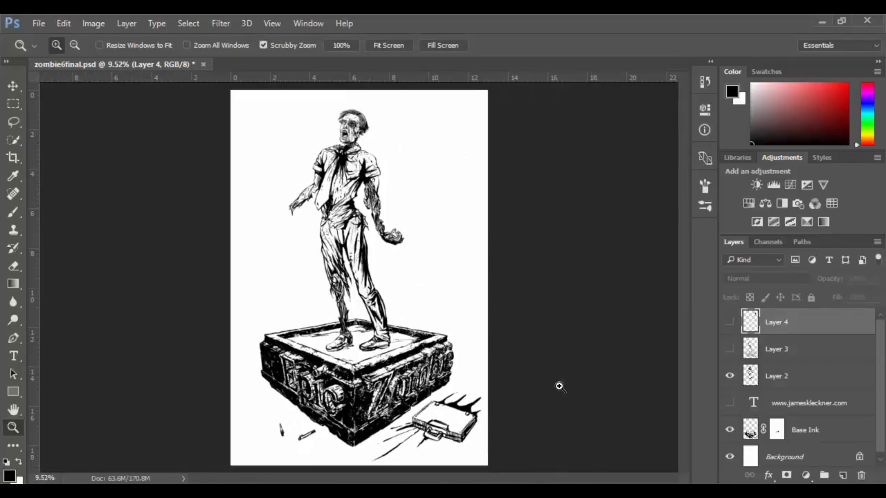
Check the document's dimensions and resolution in Image Size, closing it without changes.
left_click(93, 23)
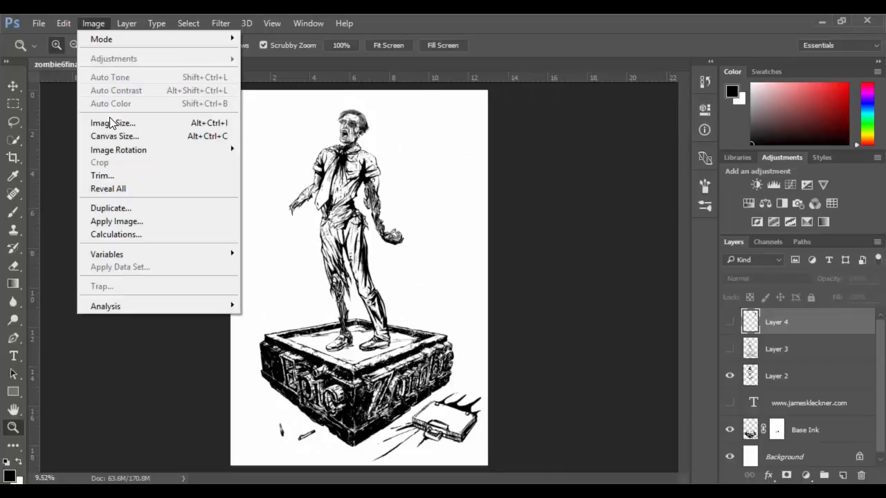
left_click(112, 124)
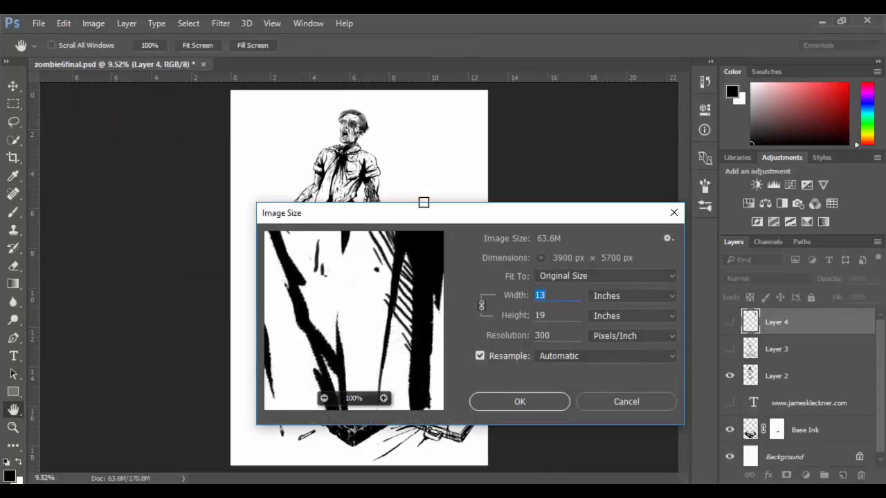
left_click_drag(425, 215, 250, 135)
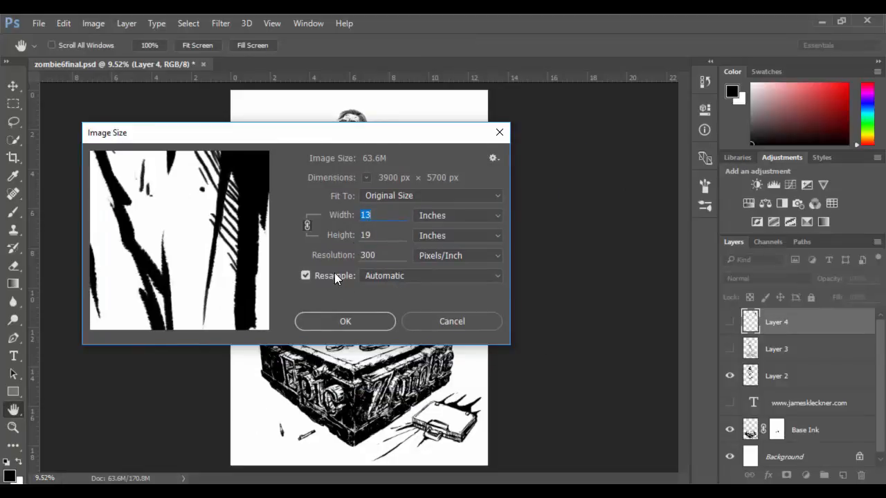
left_click(459, 323)
key("z")
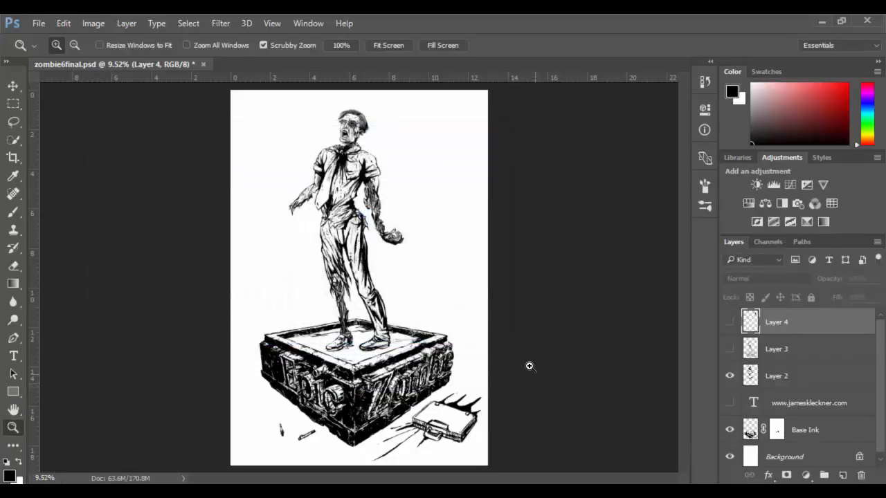
Show the Layer 3 shading and view it up close on the zombie's trousers.
left_click(730, 349)
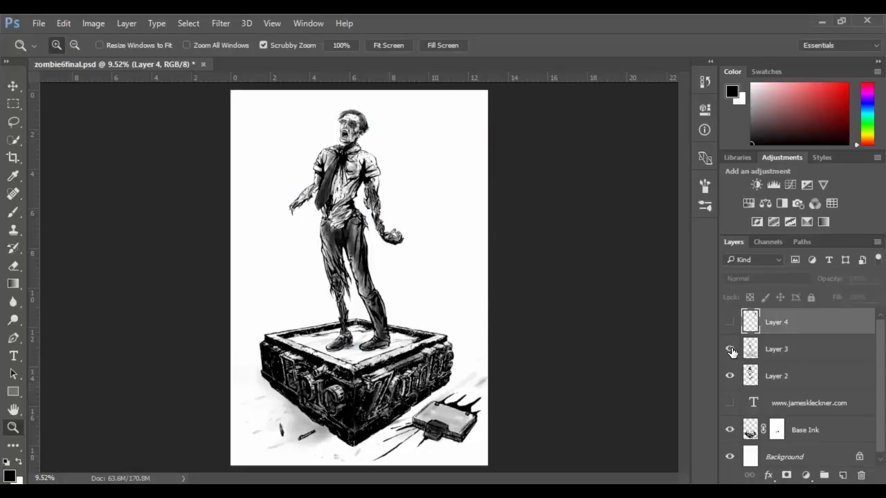
left_click_drag(346, 239, 446, 263)
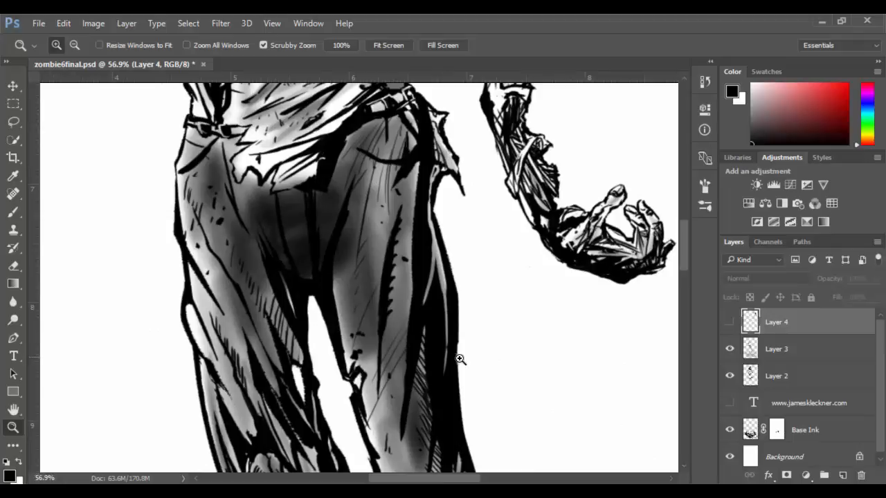
Bring the zombie figure into view, select Layer 3 and switch its grey shading off and on again.
left_click_drag(461, 359, 361, 359)
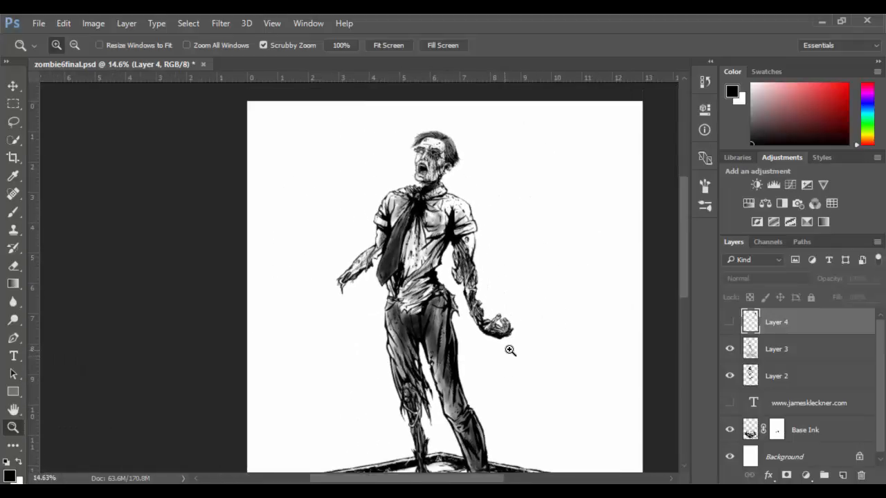
left_click(807, 349)
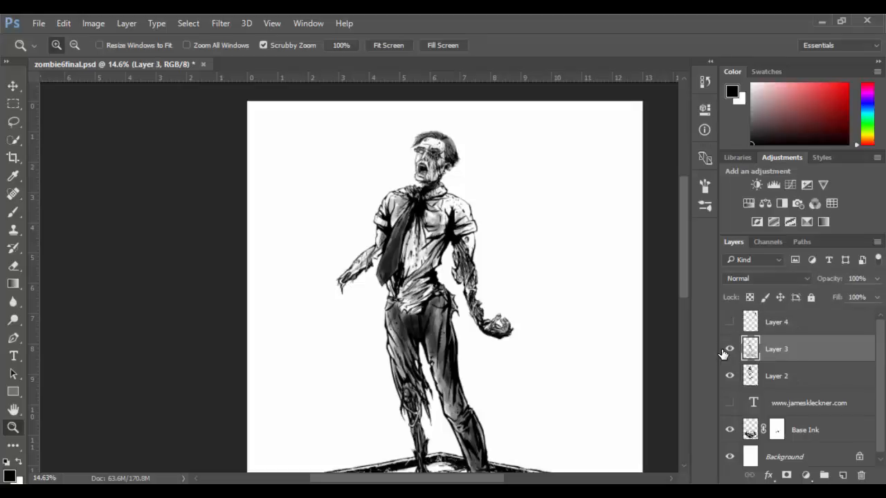
left_click(729, 348)
left_click(729, 348)
Create a new 13 by 19 inch document at 300 pixels/inch in RGB Color with a white background.
left_click(41, 24)
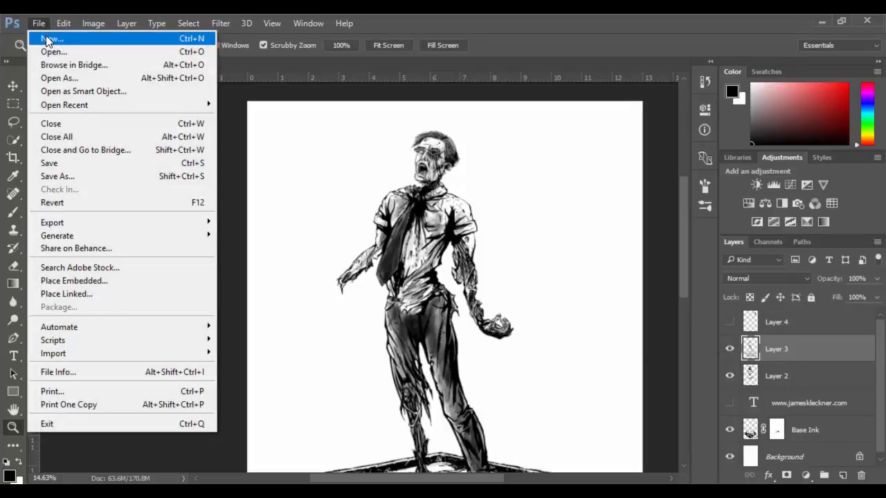
left_click(50, 39)
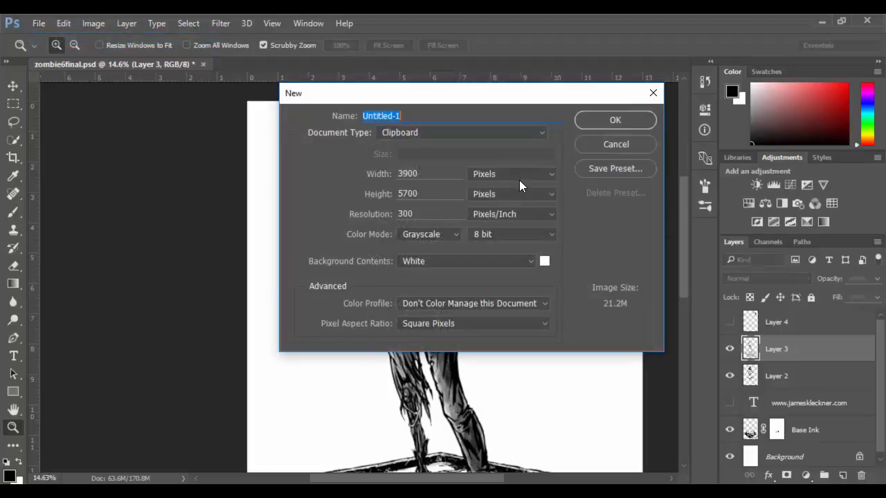
left_click(519, 176)
left_click(519, 197)
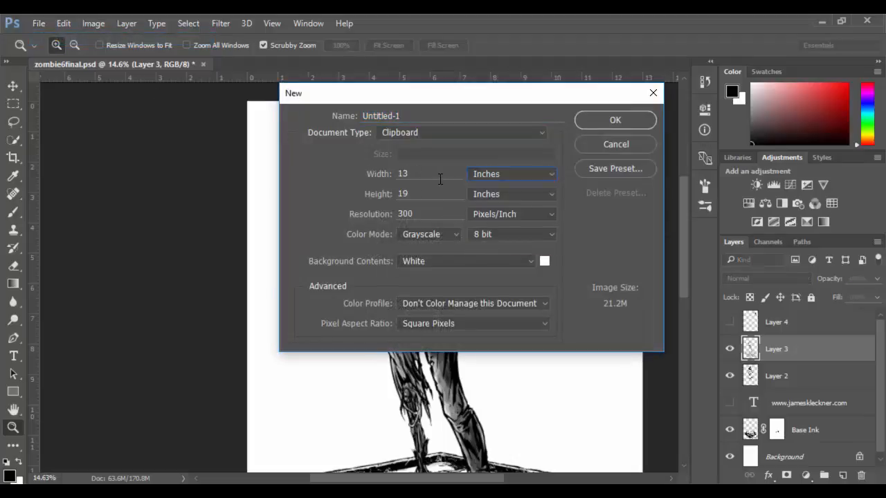
key("Tab")
key("Tab")
left_click(432, 239)
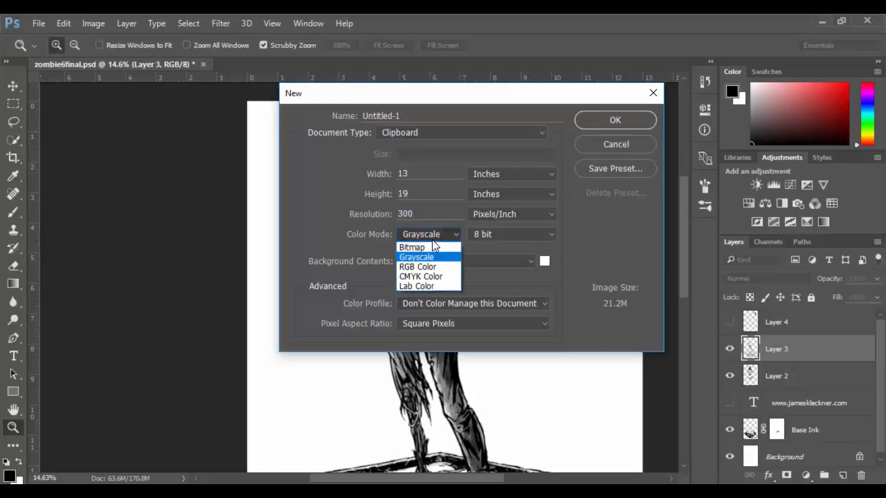
left_click(429, 267)
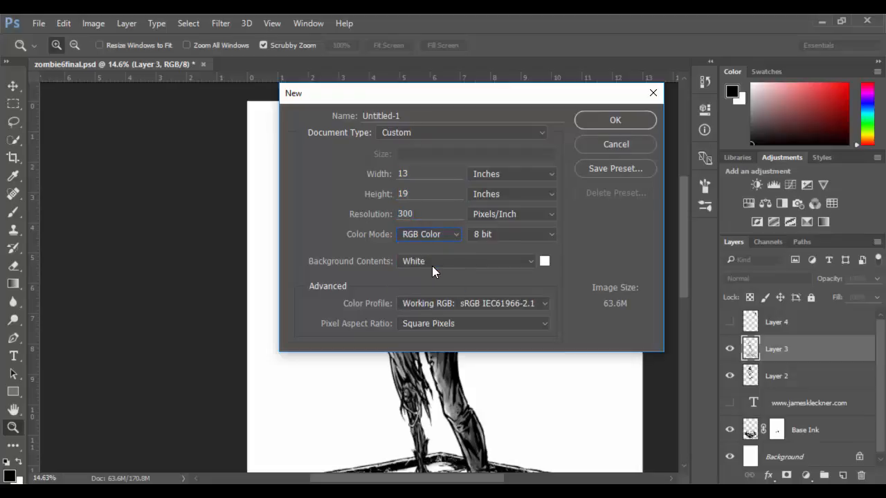
left_click(615, 120)
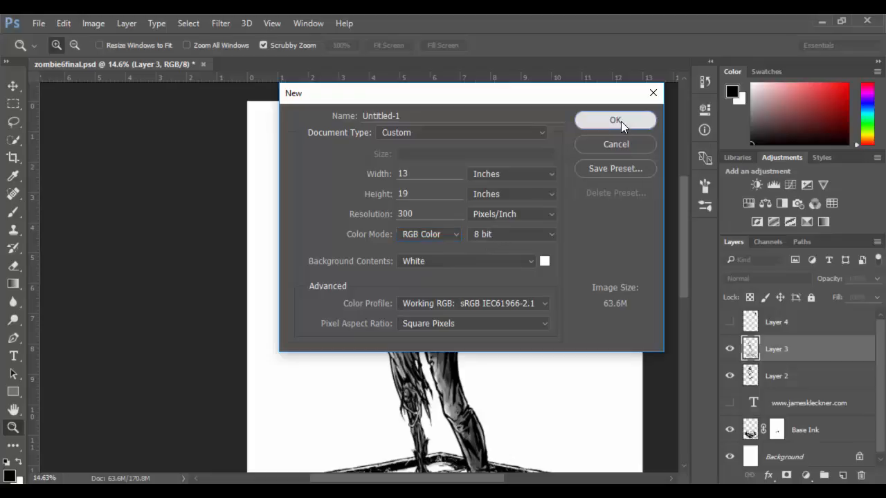
Create a second 13 by 19 inch RGB Color document with the resolution set to 600 pixels/inch.
left_click(43, 23)
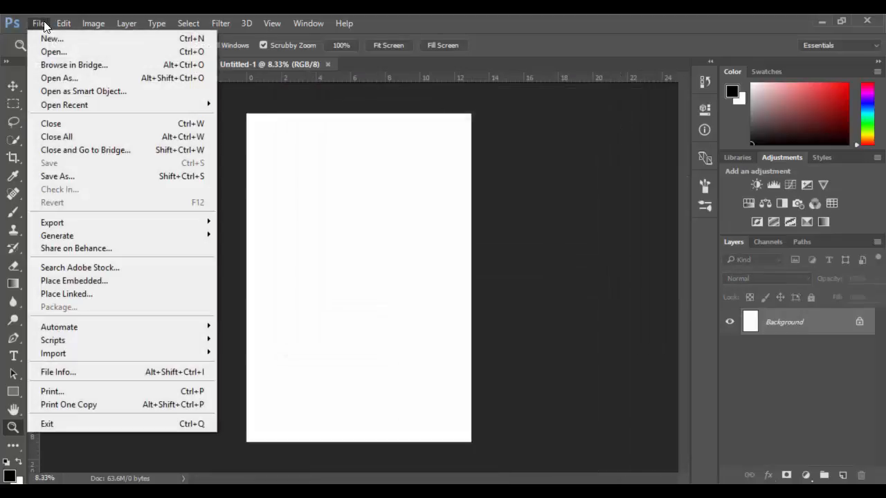
left_click(52, 39)
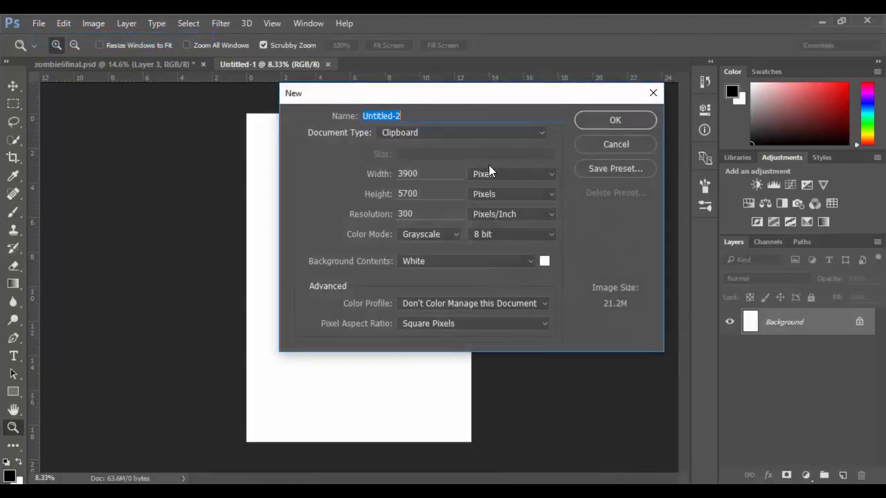
left_click(489, 173)
left_click(498, 195)
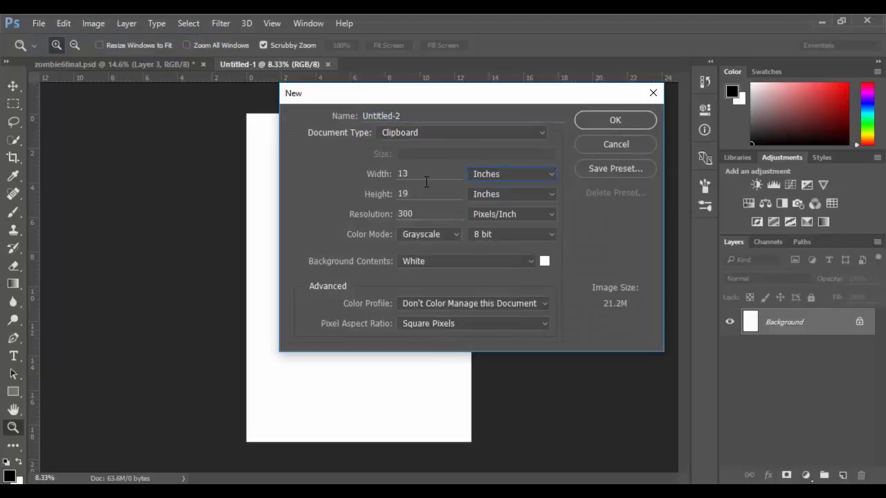
left_click(450, 234)
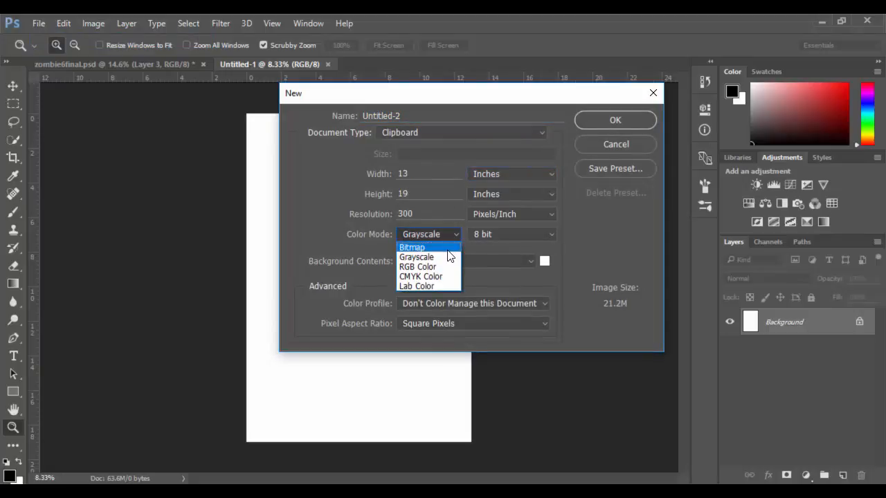
left_click(447, 269)
left_click(378, 215)
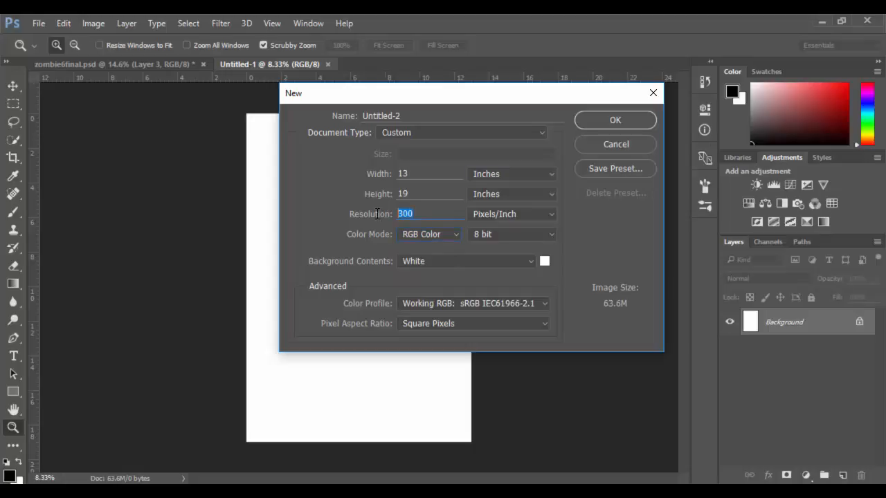
type("600")
left_click(606, 119)
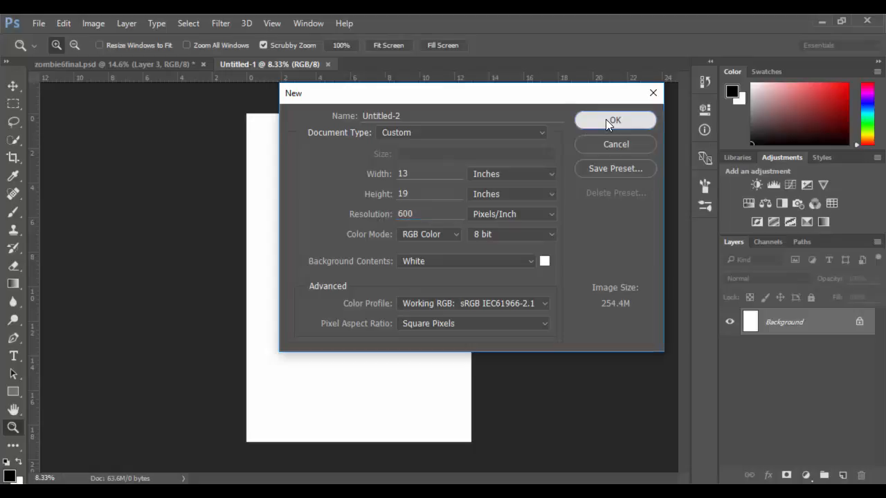
Compare the zombie illustration with the two blank documents by viewing each in turn.
left_click(135, 63)
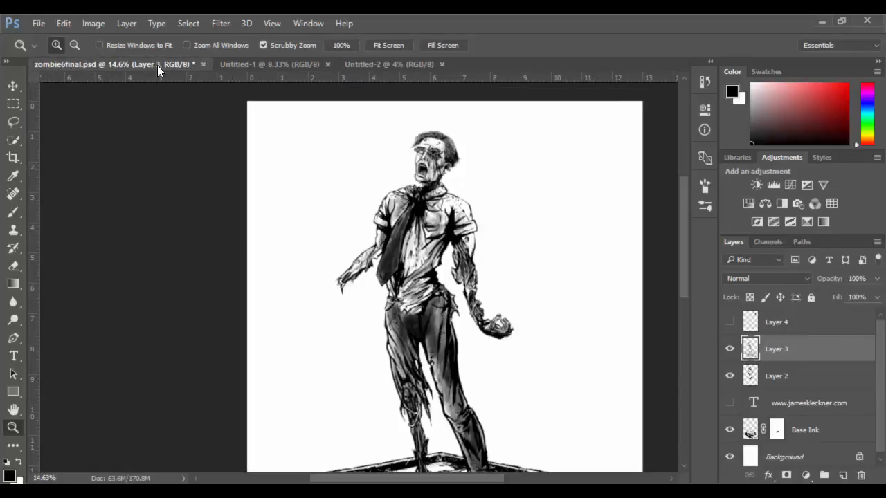
left_click(260, 63)
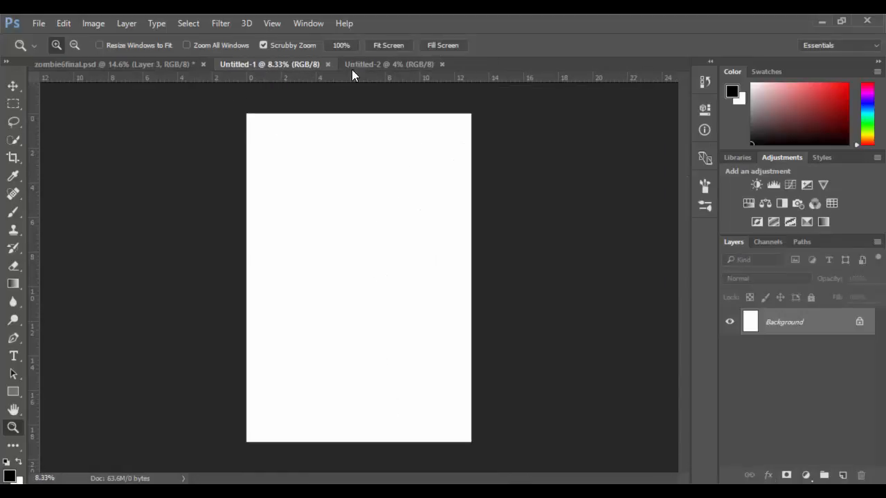
left_click(373, 65)
left_click(278, 65)
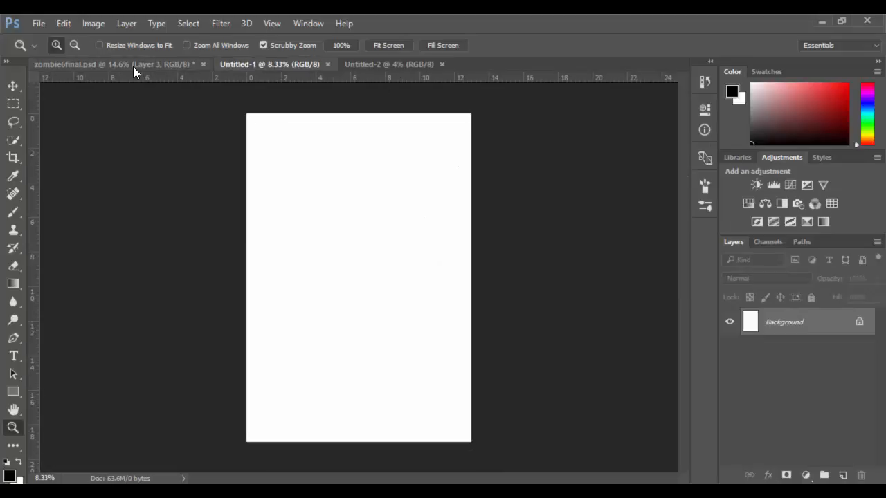
Return to zombie6final.psd and duplicate the Layer 3 shading into the Untitled-1 document.
left_click(133, 66)
left_click(729, 349)
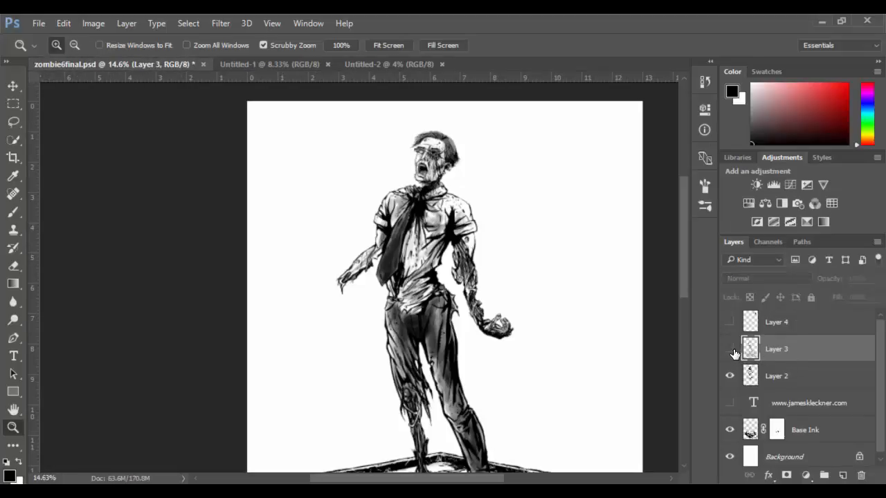
left_click(729, 349)
right_click(820, 355)
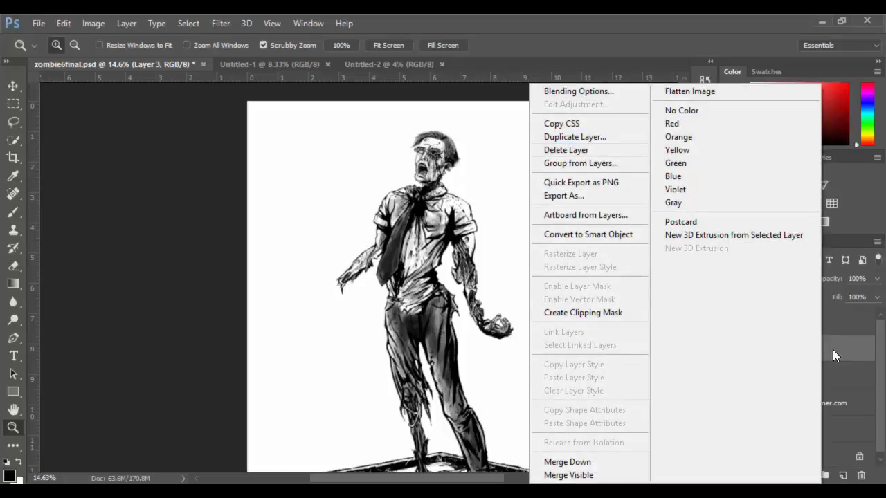
left_click(597, 136)
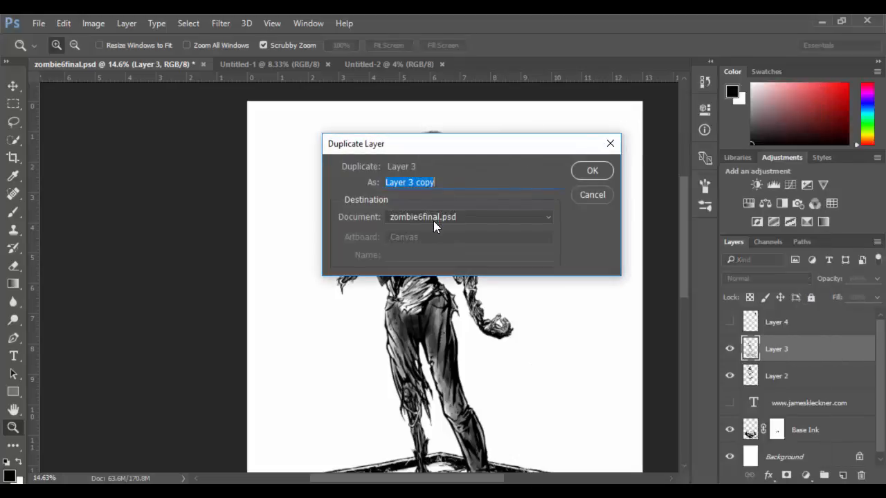
left_click(470, 219)
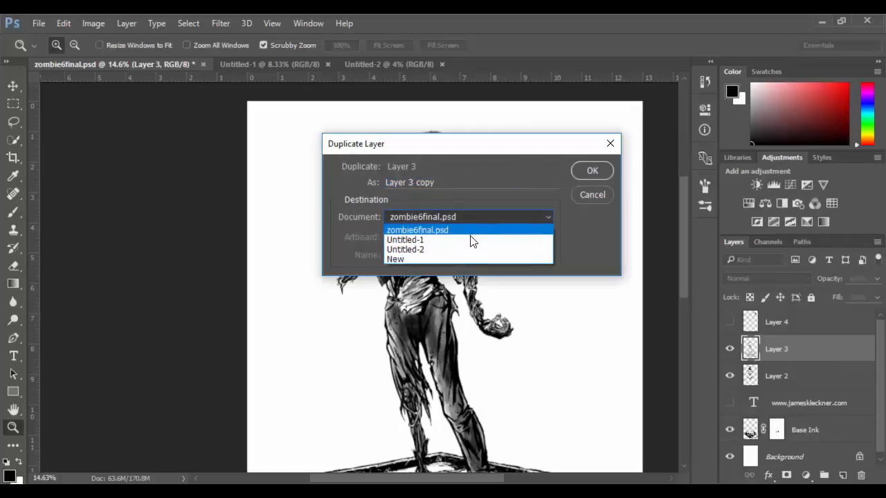
left_click(471, 241)
left_click(590, 172)
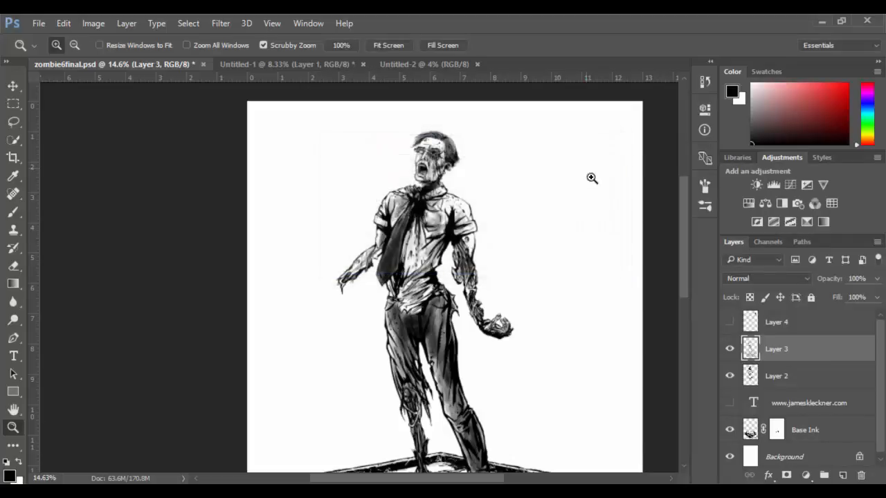
Duplicate Layer 3 of the zombie illustration into the Untitled-2 document as Layer 1.
right_click(811, 359)
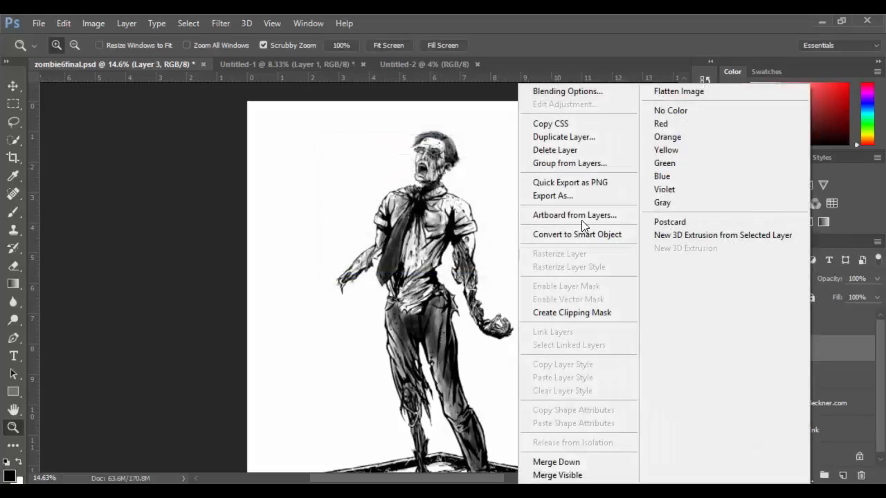
left_click(576, 136)
left_click(442, 216)
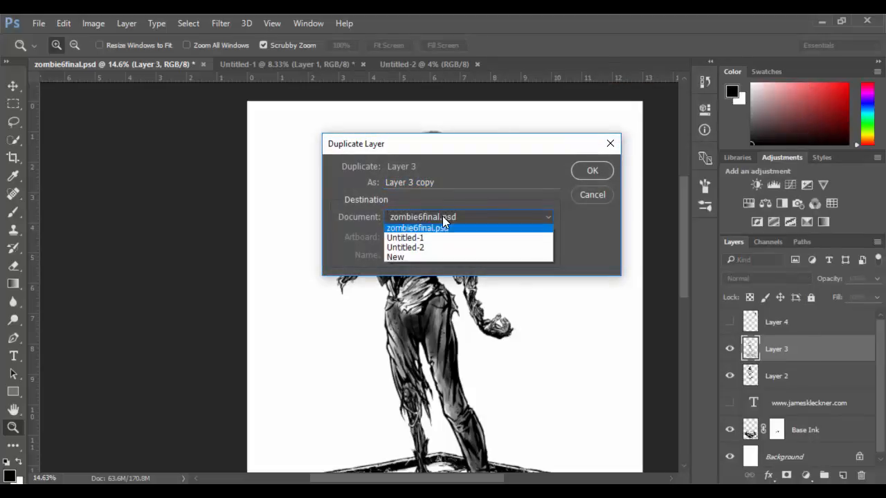
left_click(412, 253)
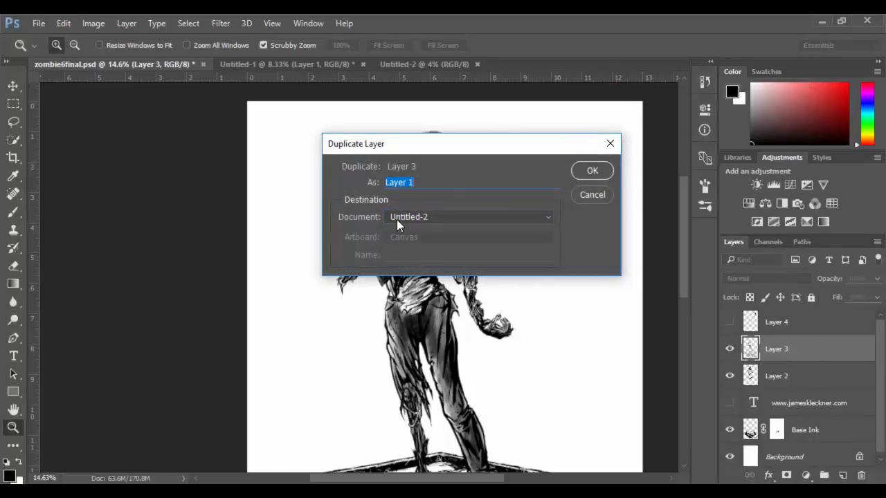
left_click(597, 170)
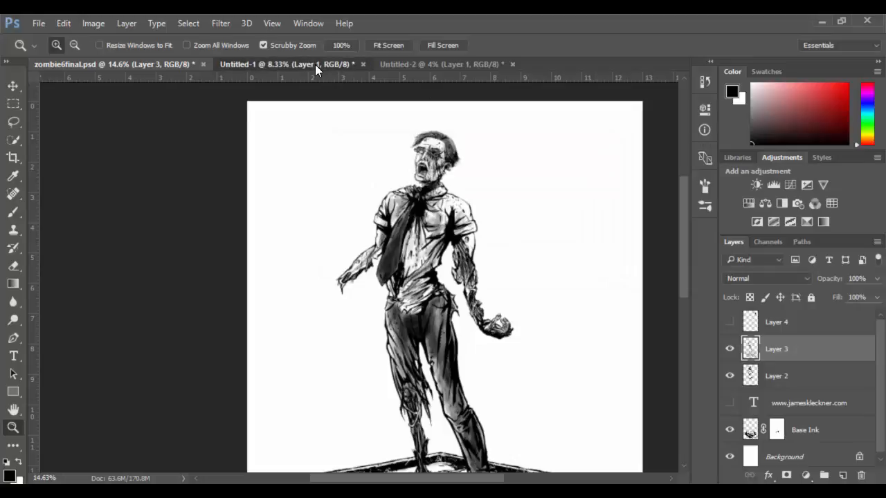
Compare the size of the copied shading in Untitled-1 and Untitled-2.
left_click(315, 64)
left_click(420, 64)
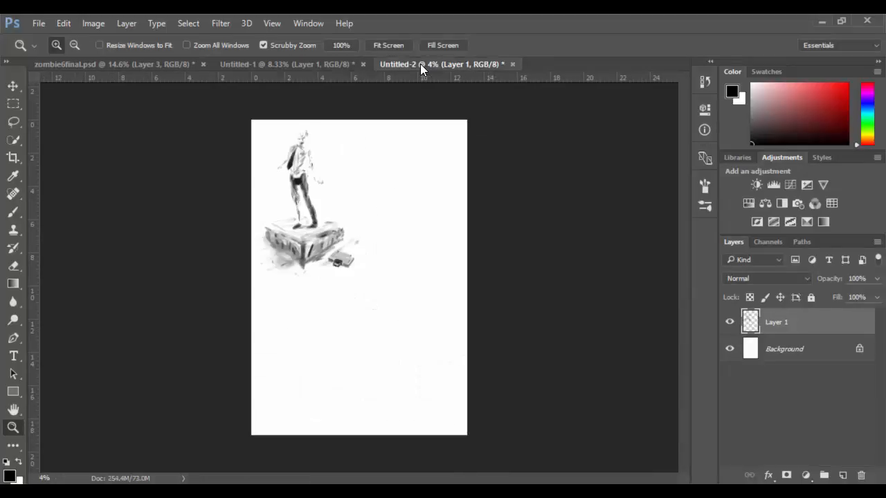
left_click(289, 65)
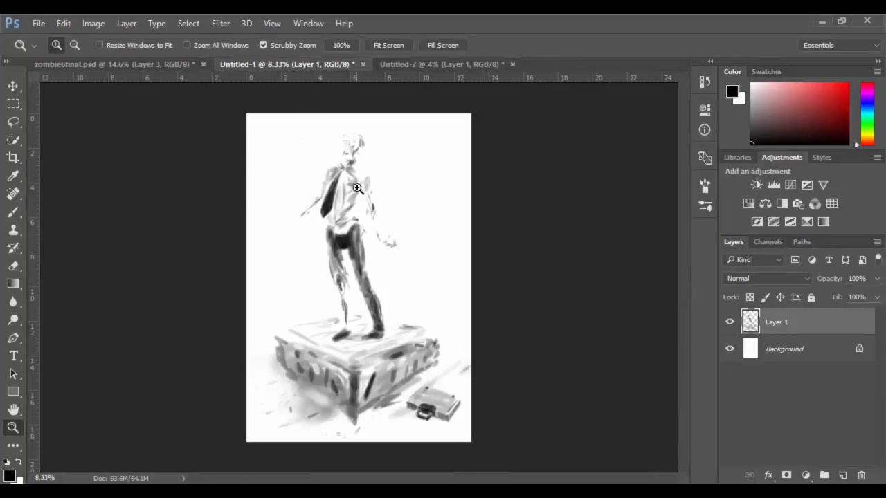
In Untitled-2, scale the copied shading layer proportionally to about 201% with Free Transform so it spans the page width.
left_click(465, 64)
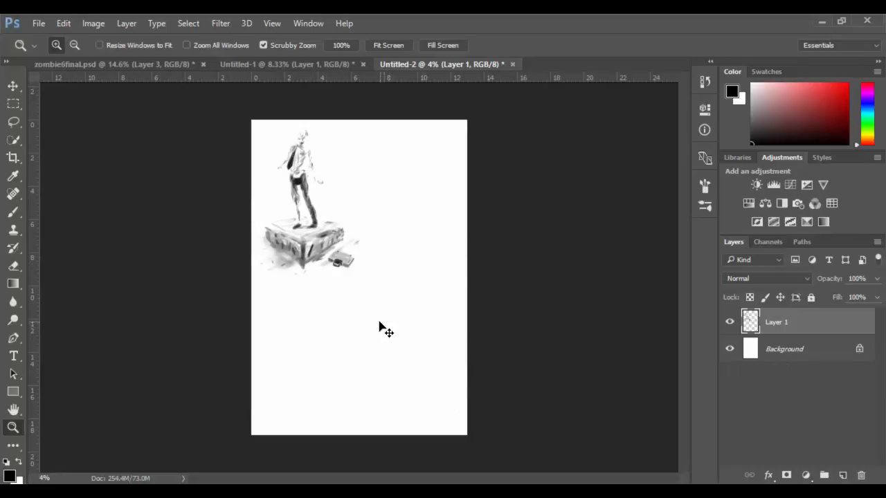
key("ctrl+t")
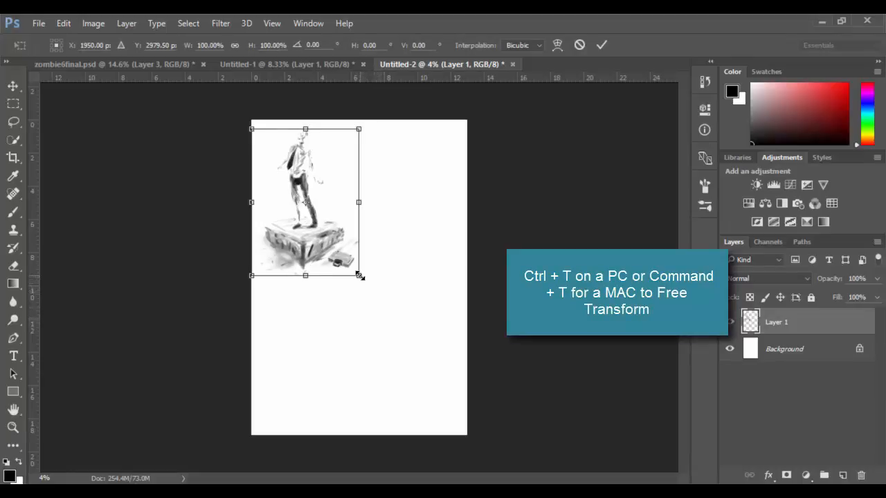
left_click_drag(360, 277, 476, 420)
key("z")
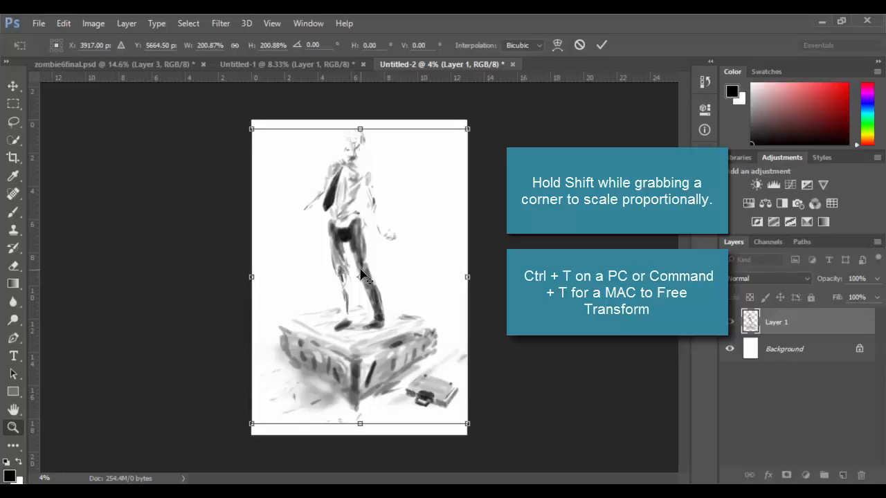
key("Return")
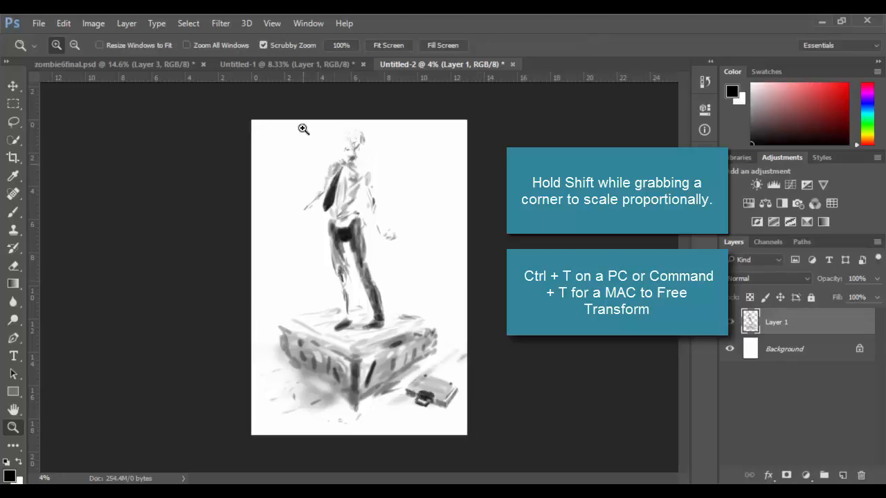
Alternate between Untitled-1 and Untitled-2 to compare the original-size shading with the enlarged copy.
left_click(286, 62)
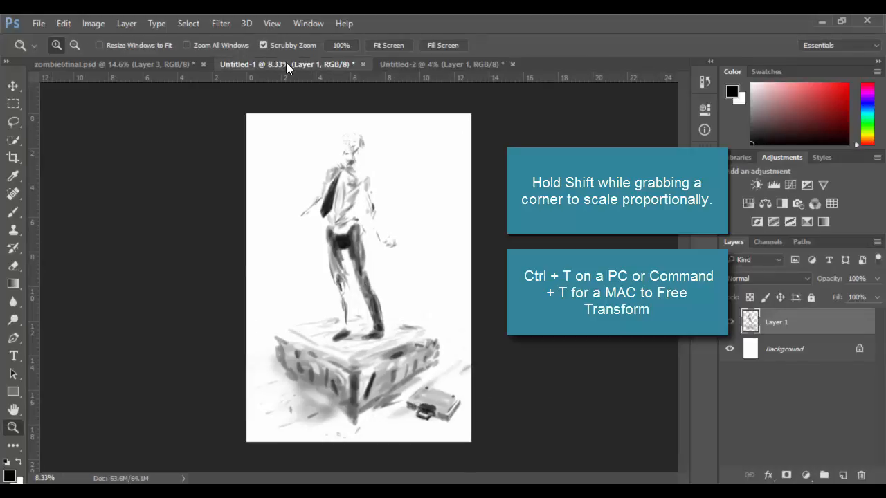
left_click(405, 65)
left_click(337, 63)
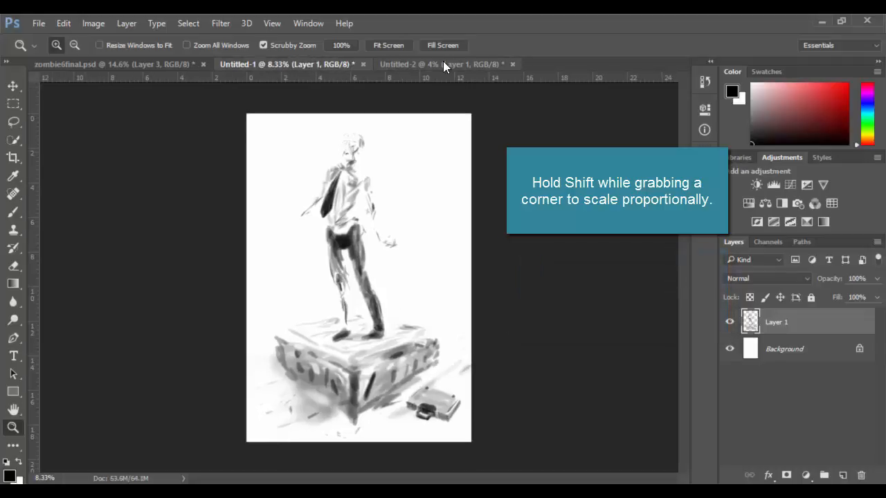
left_click(442, 62)
left_click(317, 62)
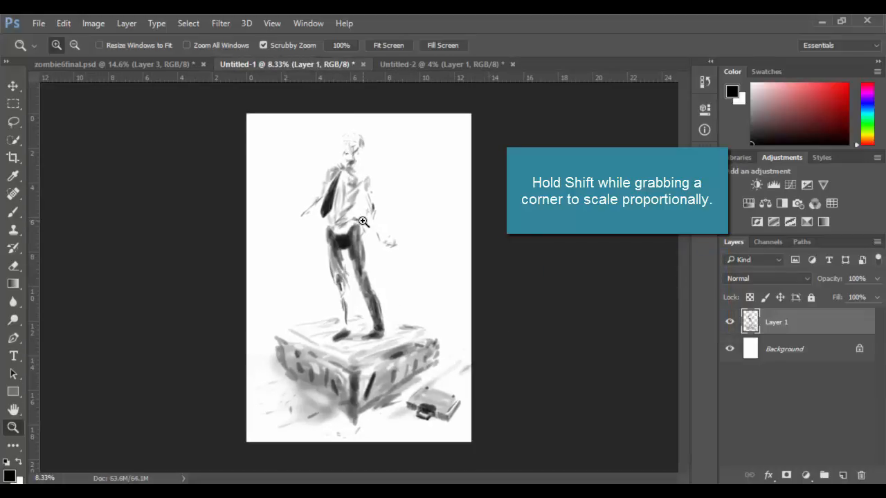
Convert the Untitled-1 document to Grayscale mode, flattening its layers and discarding the color information.
left_click(13, 85)
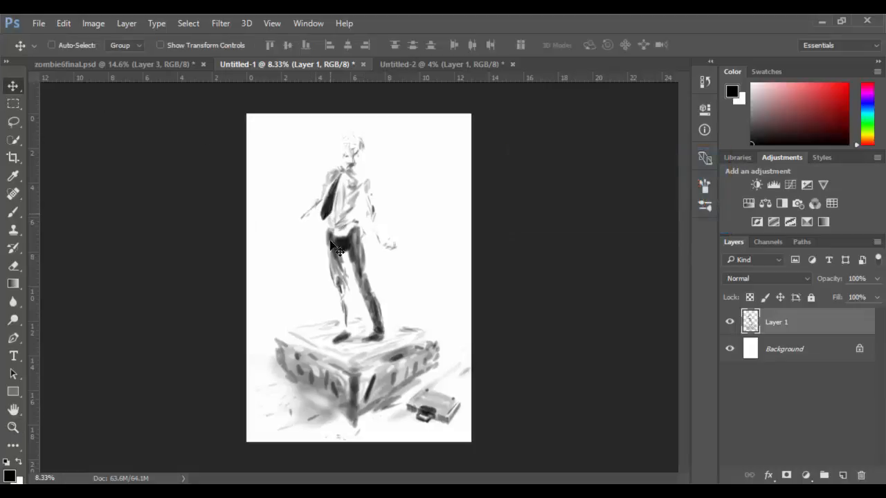
left_click(413, 63)
left_click(332, 65)
left_click(93, 27)
mouse_move(100, 40)
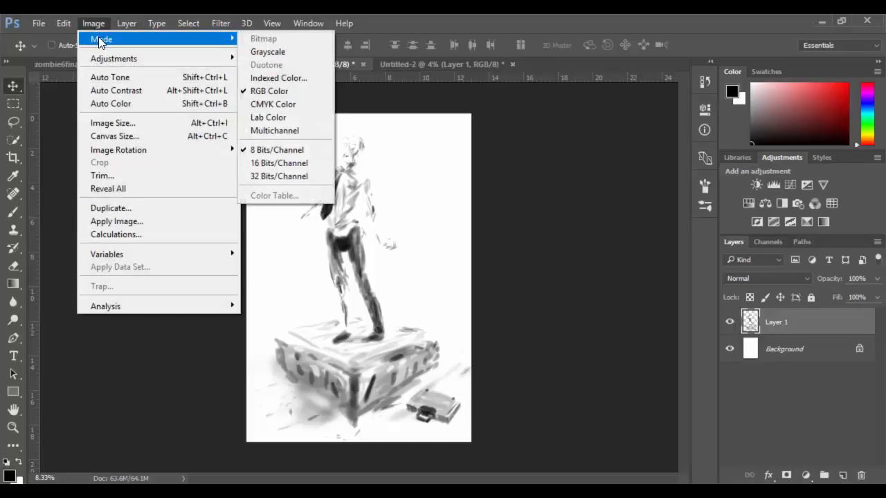
left_click(281, 52)
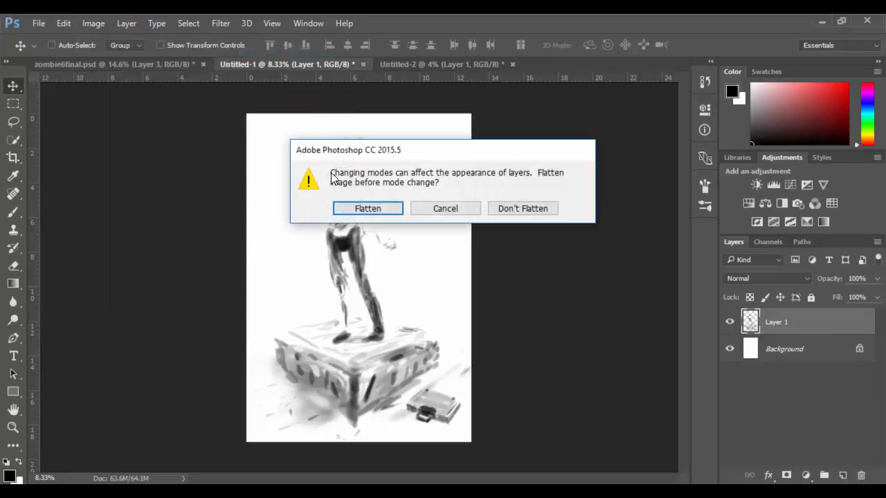
left_click(387, 209)
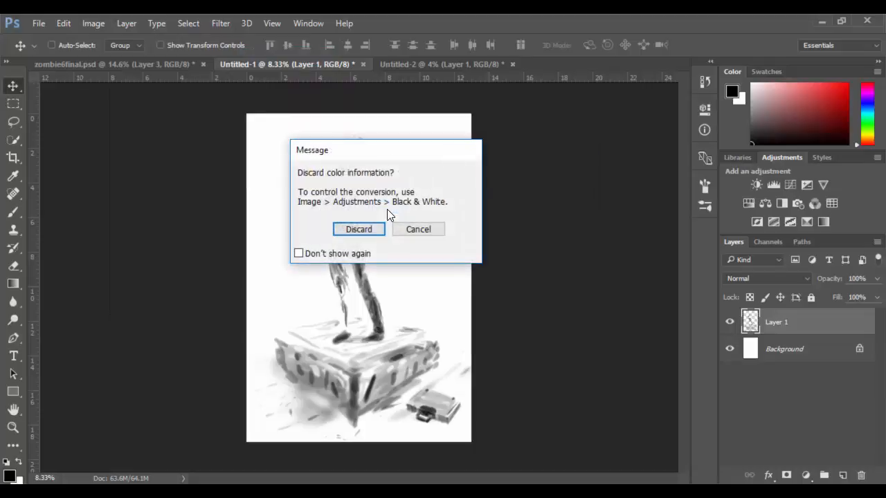
left_click(358, 229)
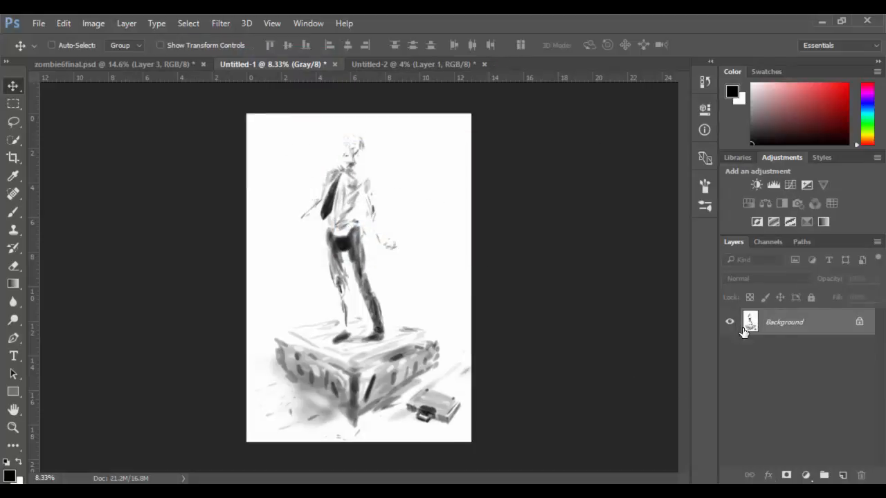
Convert the Untitled-2 document to Grayscale mode as well, flattening the image and discarding its color information.
left_click(393, 65)
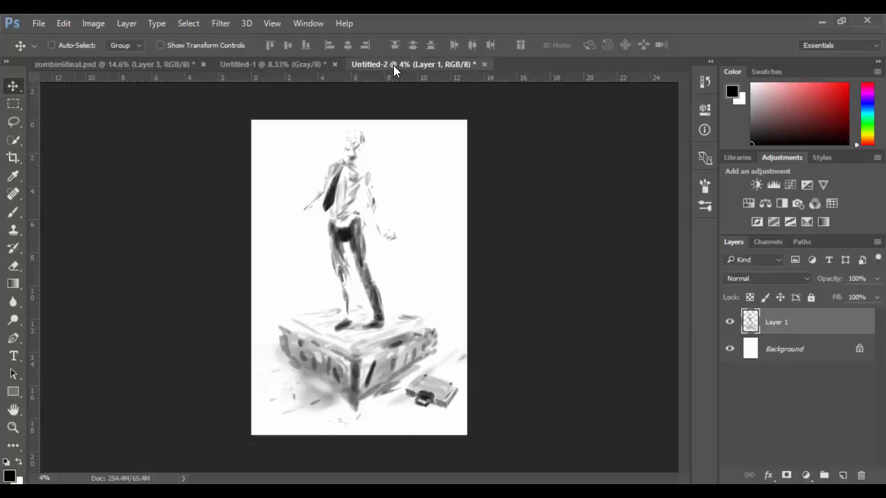
left_click(100, 25)
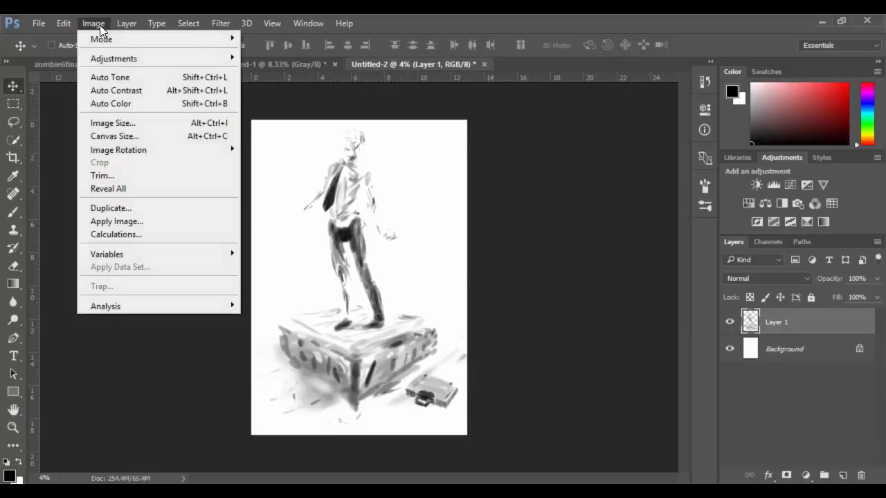
mouse_move(166, 38)
left_click(264, 54)
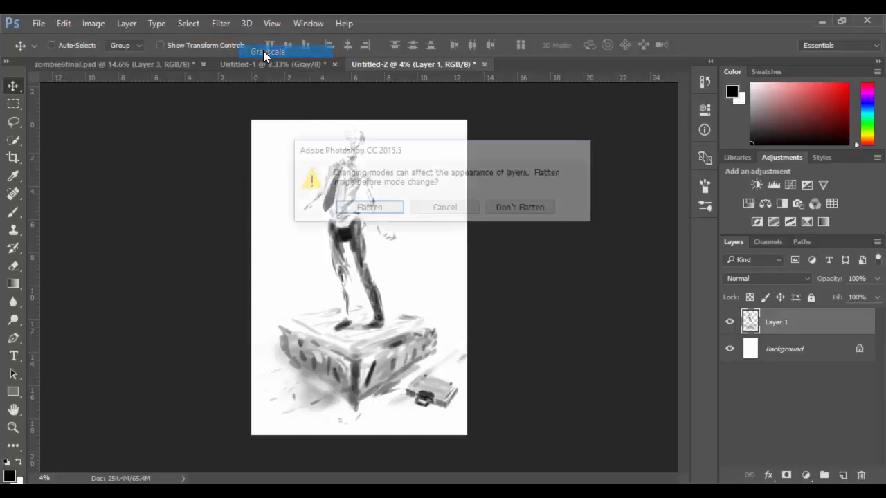
left_click(385, 211)
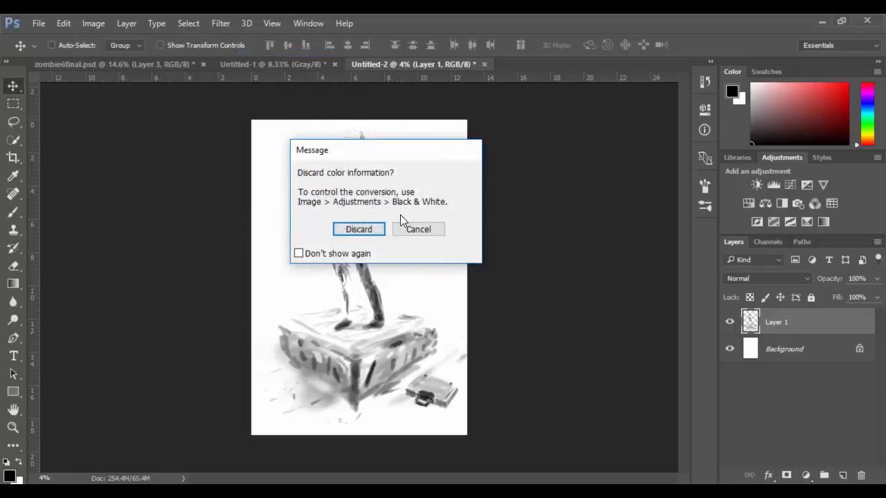
left_click(355, 234)
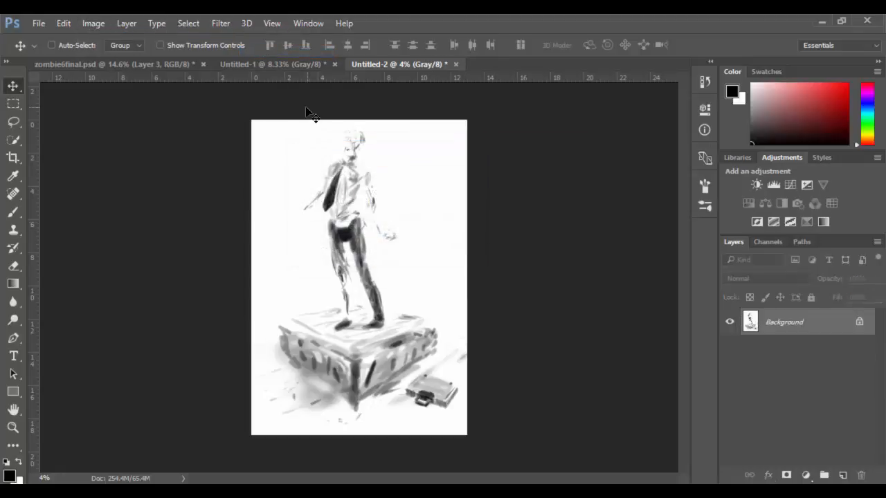
Begin converting Untitled-1 to Bitmap mode at an output of 300 pixels/inch using the Halftone Screen method.
left_click(276, 65)
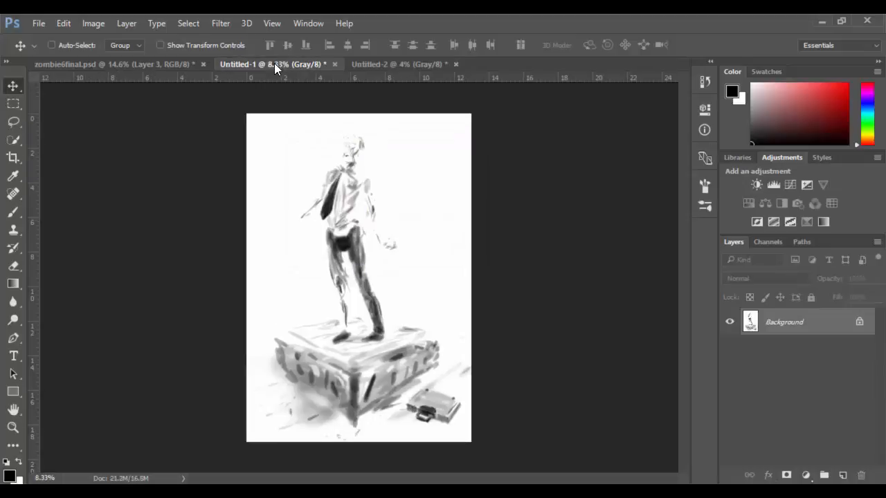
left_click(91, 25)
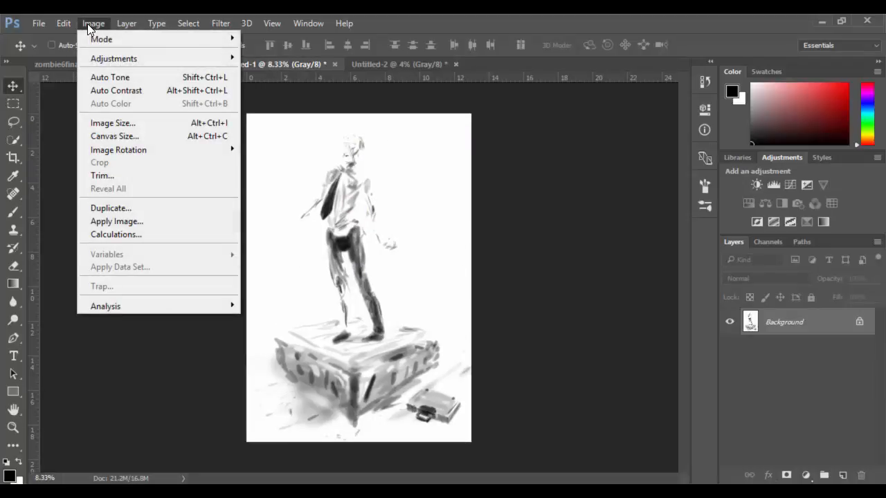
mouse_move(104, 40)
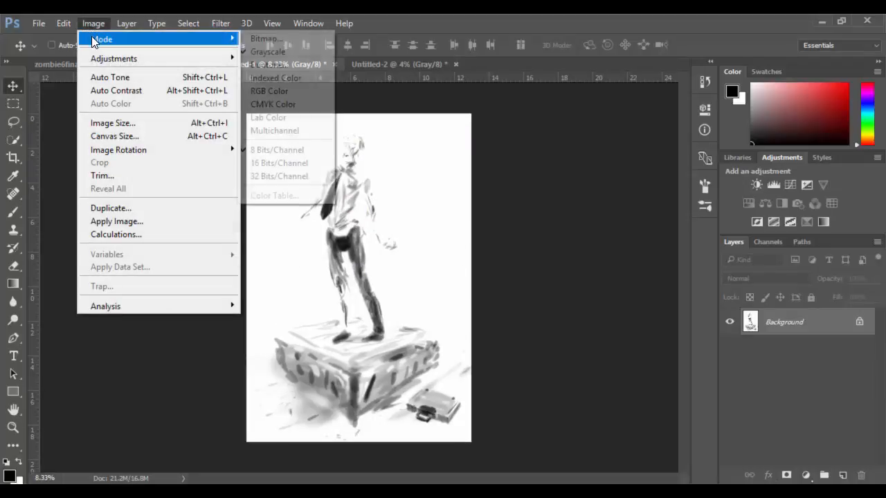
left_click(270, 40)
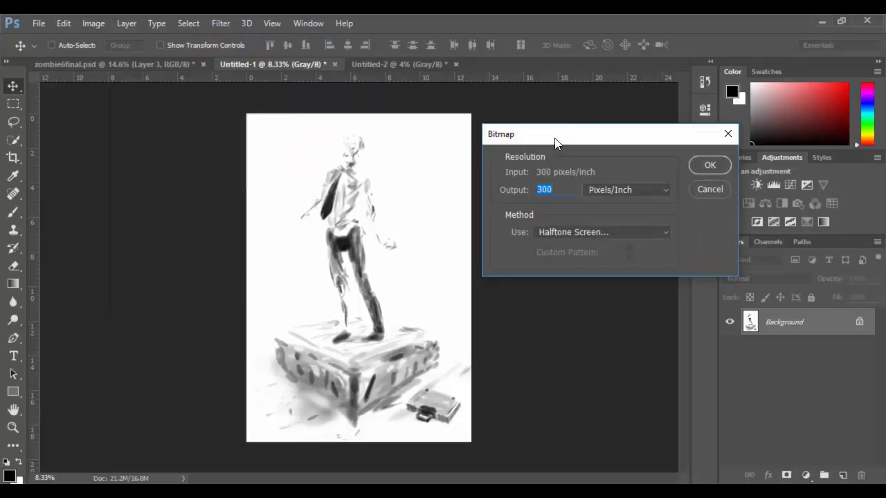
left_click_drag(556, 142, 499, 195)
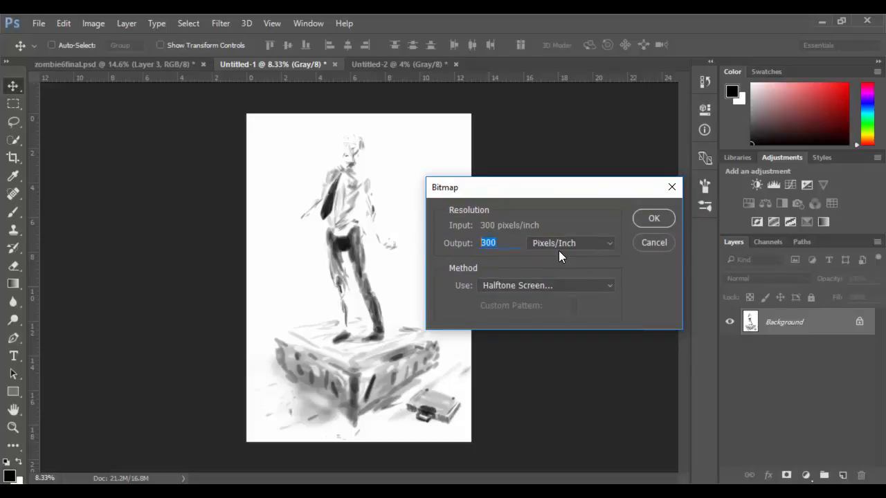
left_click(511, 286)
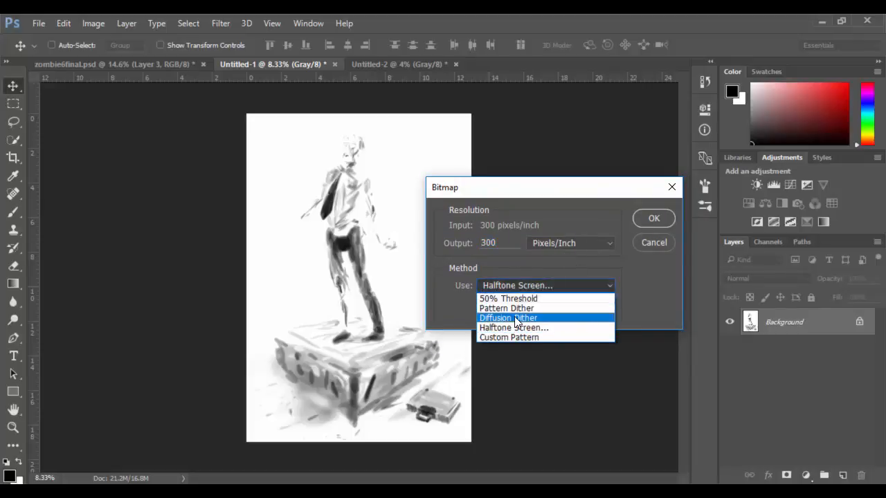
left_click(516, 318)
left_click(550, 287)
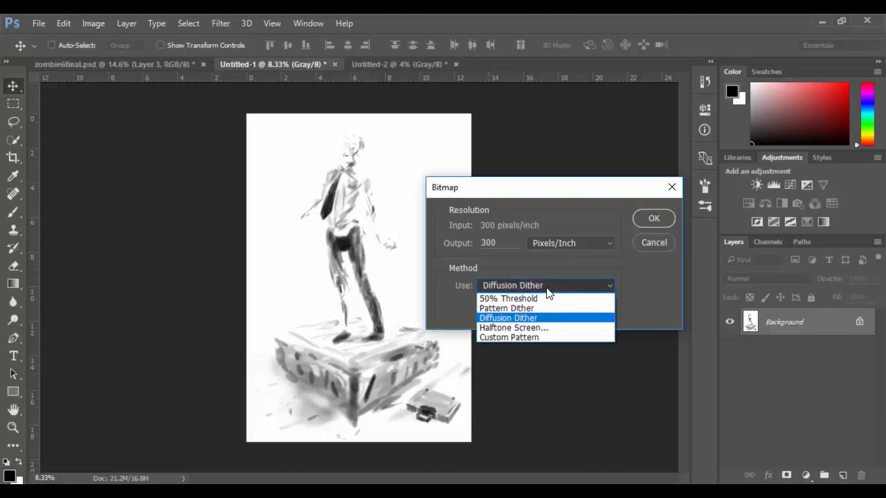
left_click(523, 327)
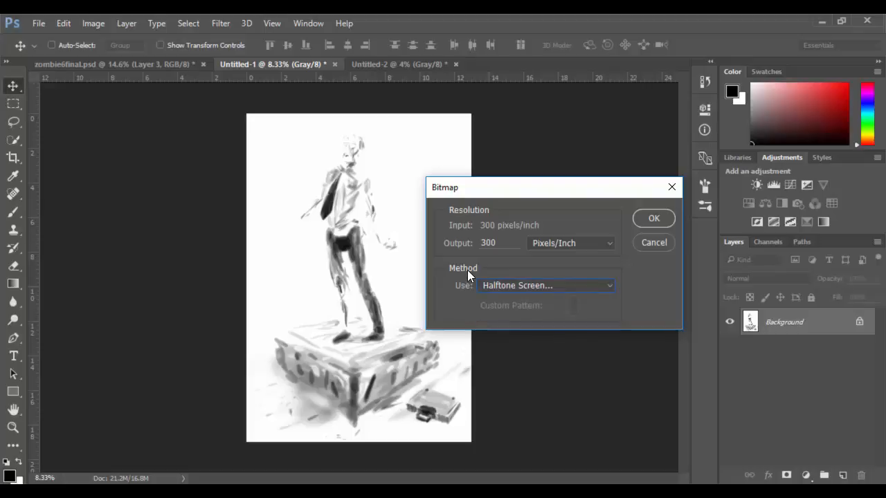
left_click(648, 215)
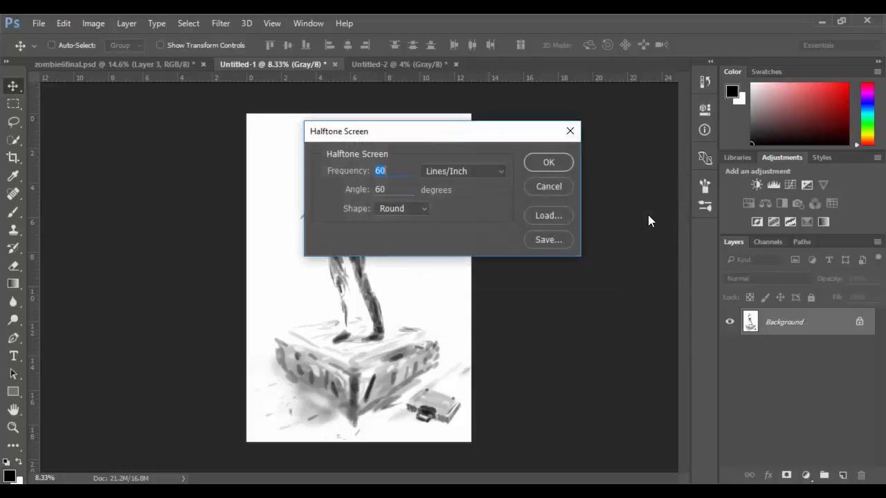
Apply the halftone screen to Untitled-1 with a frequency of 60 lines/inch, a 60-degree angle and a Round shape.
left_click_drag(464, 138, 593, 180)
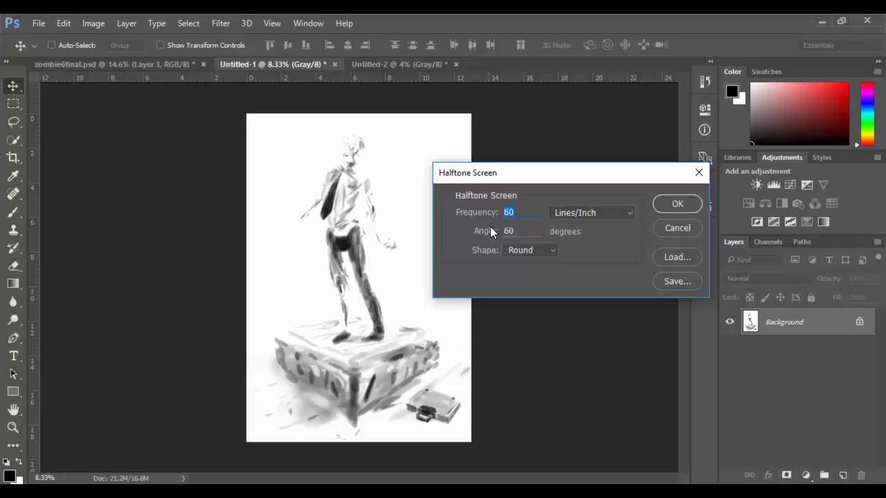
left_click_drag(522, 229, 481, 248)
left_click_drag(527, 210, 503, 216)
left_click_drag(524, 209, 490, 216)
left_click(533, 247)
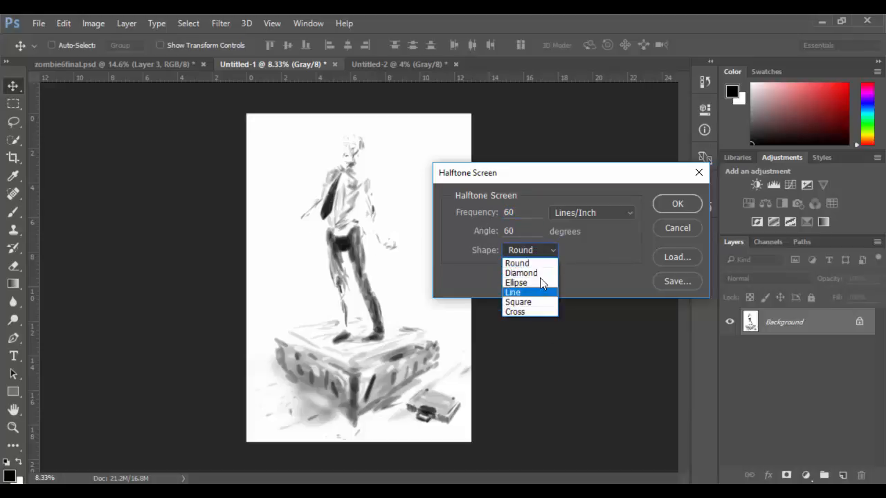
left_click(538, 266)
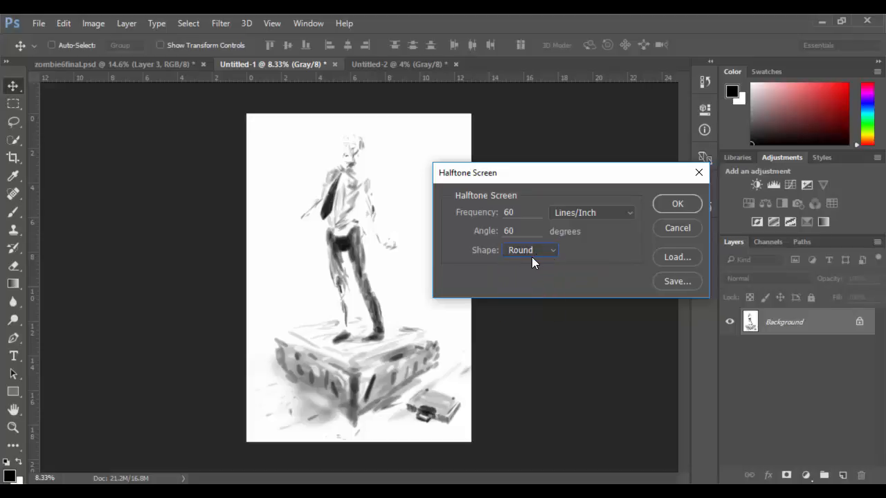
left_click(679, 203)
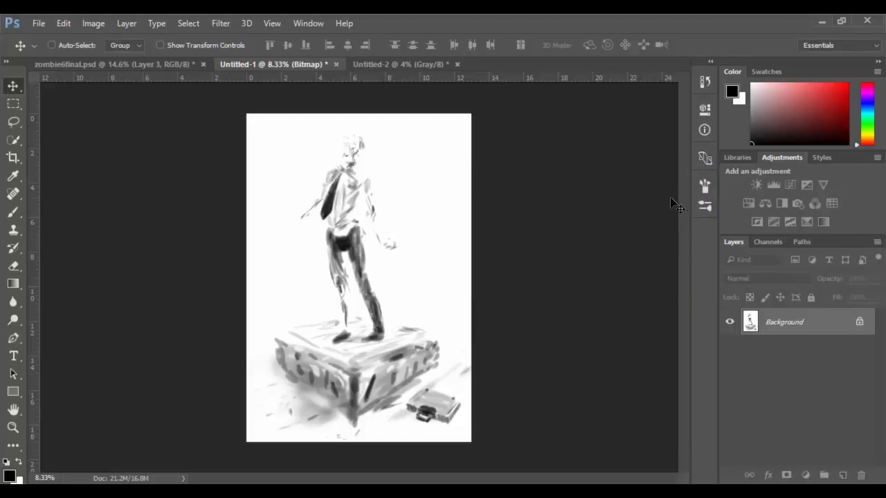
Examine the halftone dots up close in the shirt and tie shading of Untitled-1.
key("z")
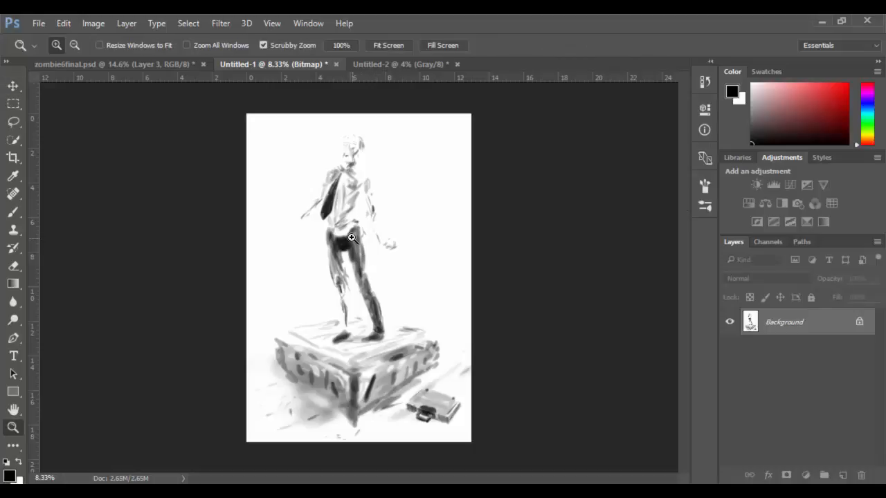
left_click_drag(336, 223, 542, 302)
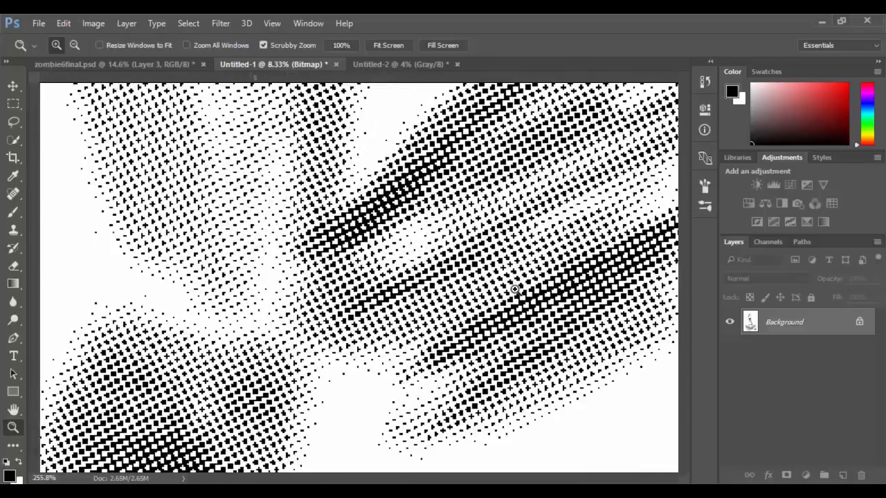
left_click_drag(321, 208, 226, 370)
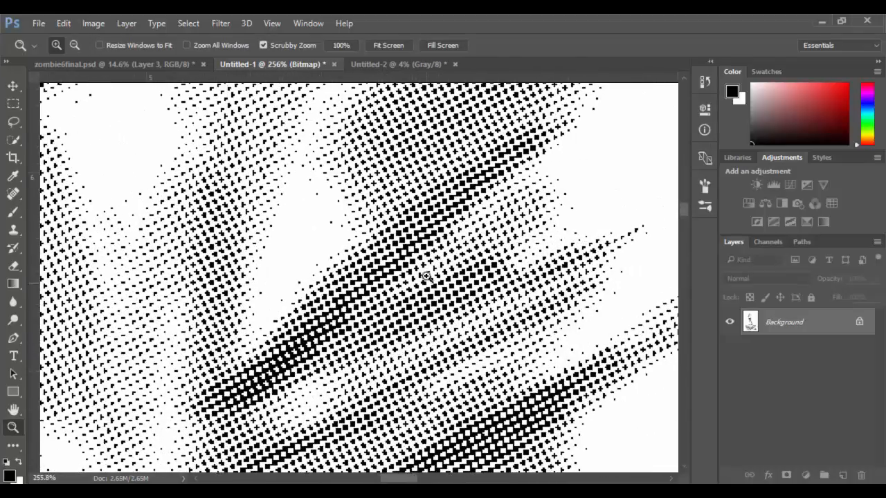
left_click_drag(450, 273, 407, 263)
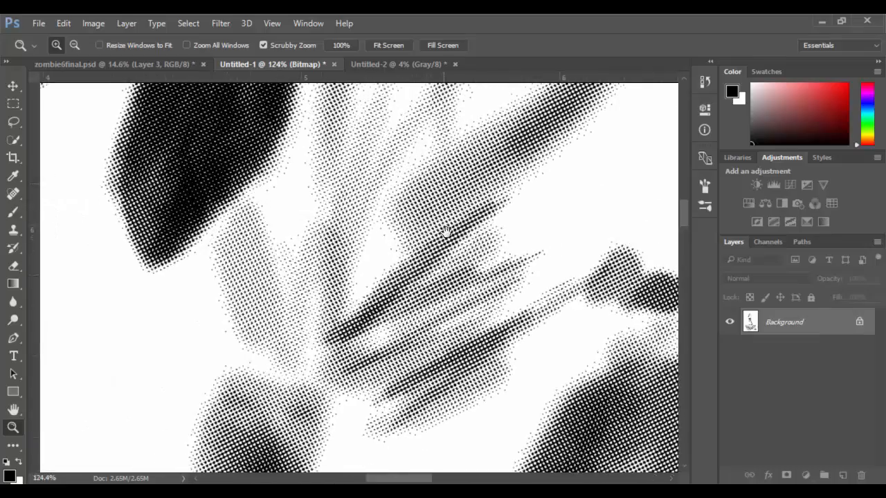
left_click_drag(446, 233, 510, 388)
left_click_drag(320, 202, 348, 204)
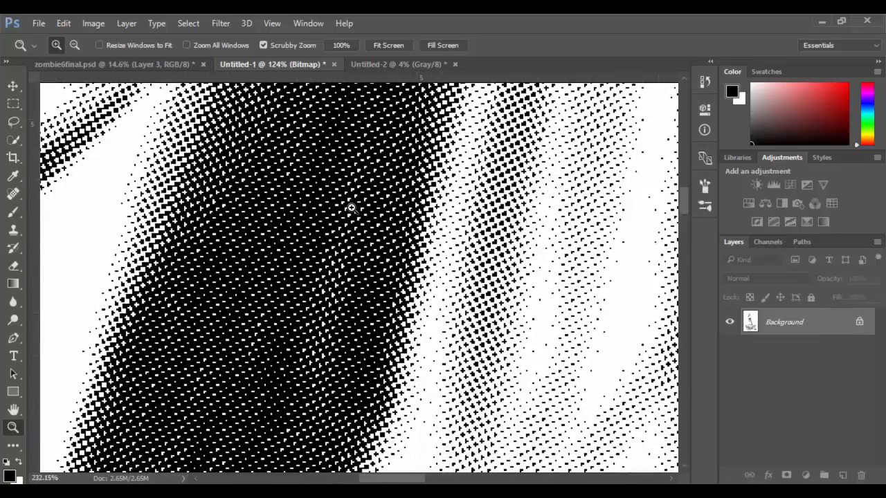
left_click_drag(360, 254, 274, 271)
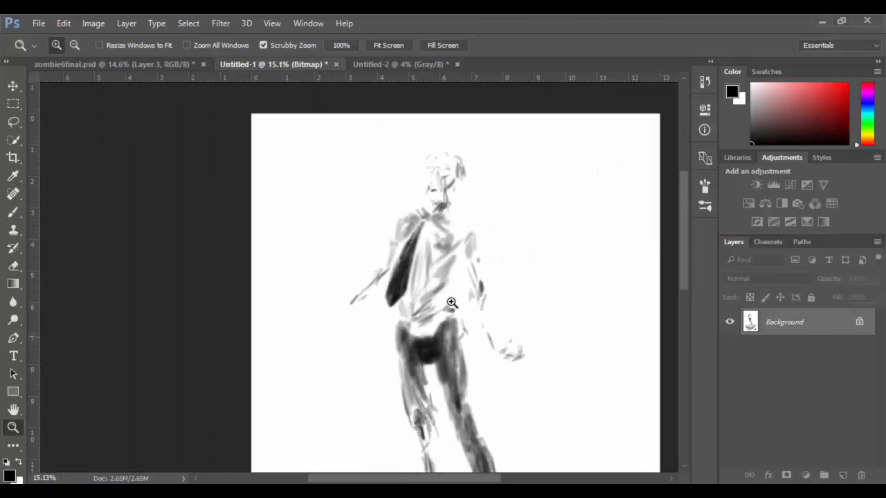
Convert Untitled-2 to Bitmap mode at 600 pixels/inch with a Round halftone screen of 60 lines/inch at 60 degrees.
left_click(395, 64)
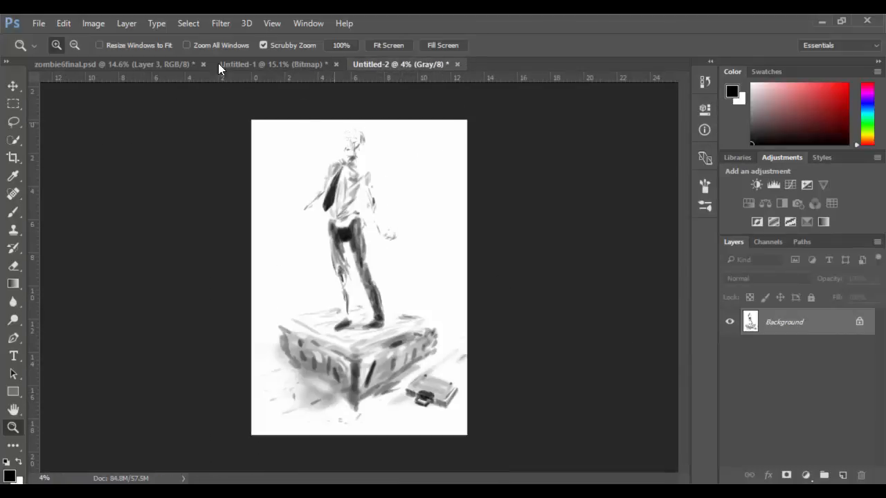
left_click(93, 24)
mouse_move(138, 38)
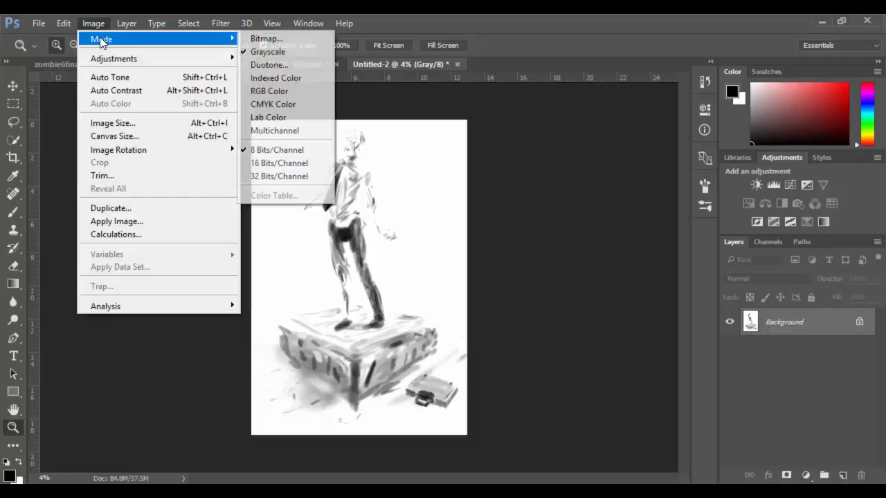
left_click(267, 40)
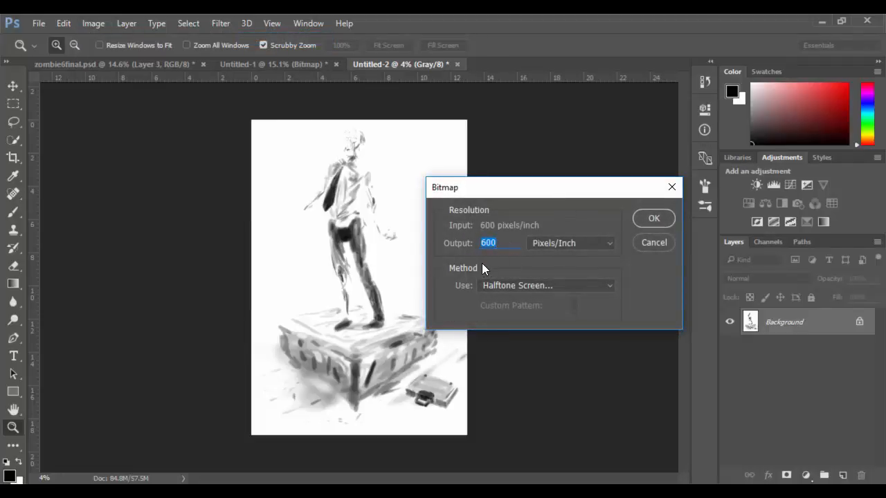
left_click(526, 286)
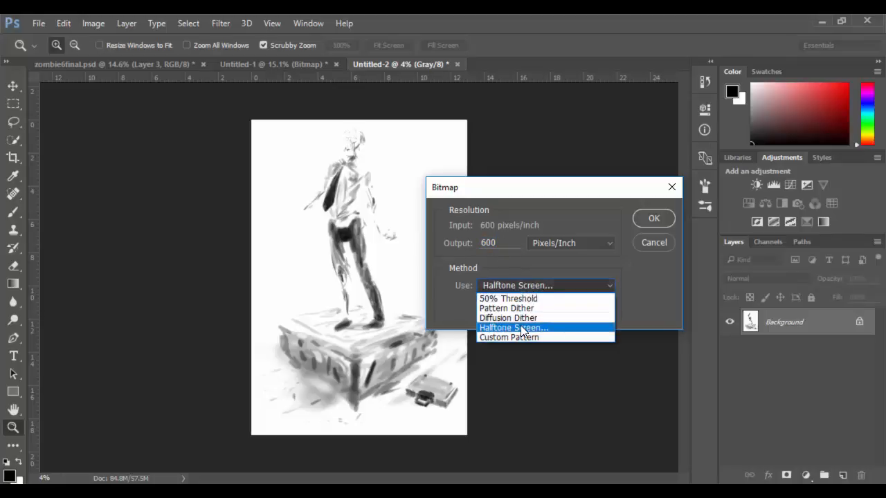
left_click(519, 326)
left_click(654, 219)
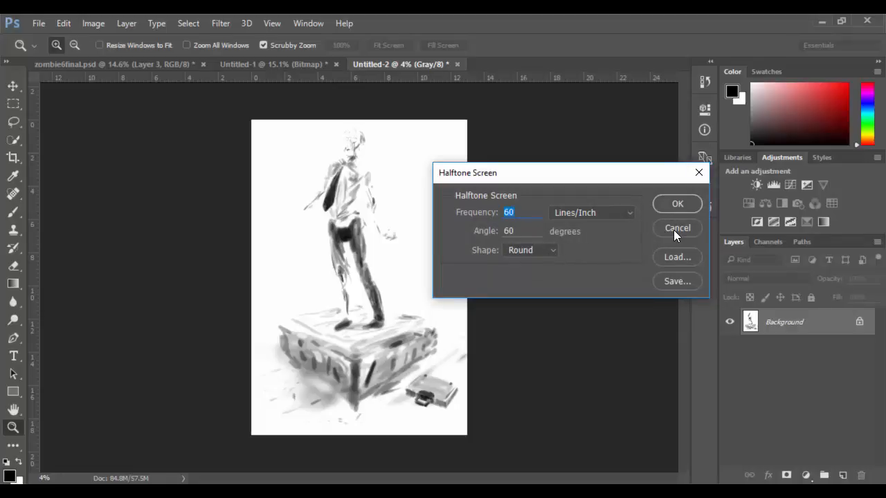
left_click(676, 208)
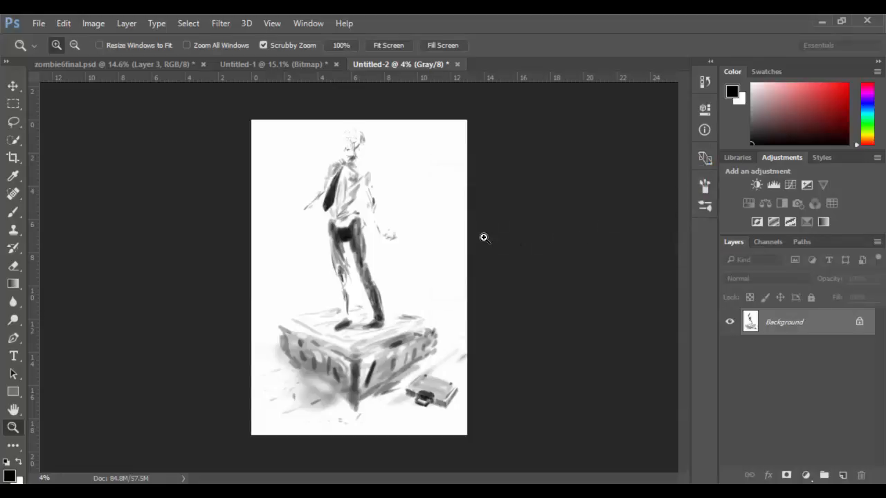
Examine the halftone dots of the 600 ppi Untitled-2 bitmap up close in the shaded areas.
left_click_drag(358, 224, 530, 267)
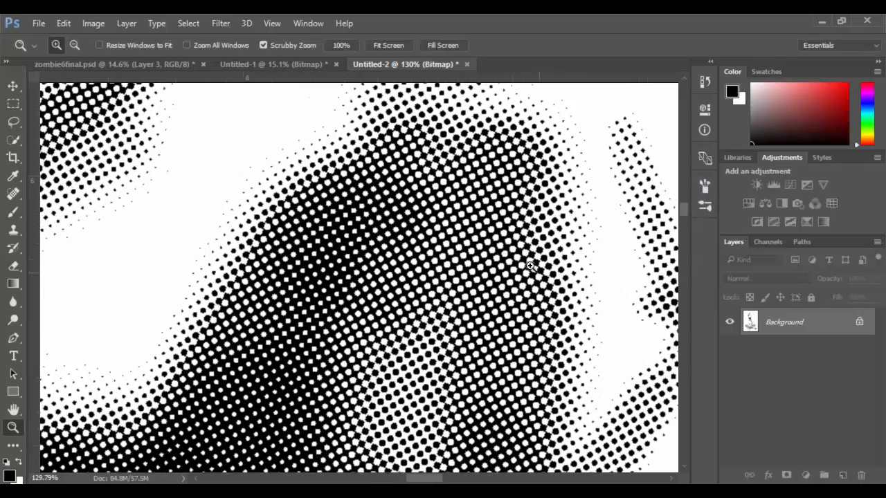
left_click_drag(438, 423, 377, 223)
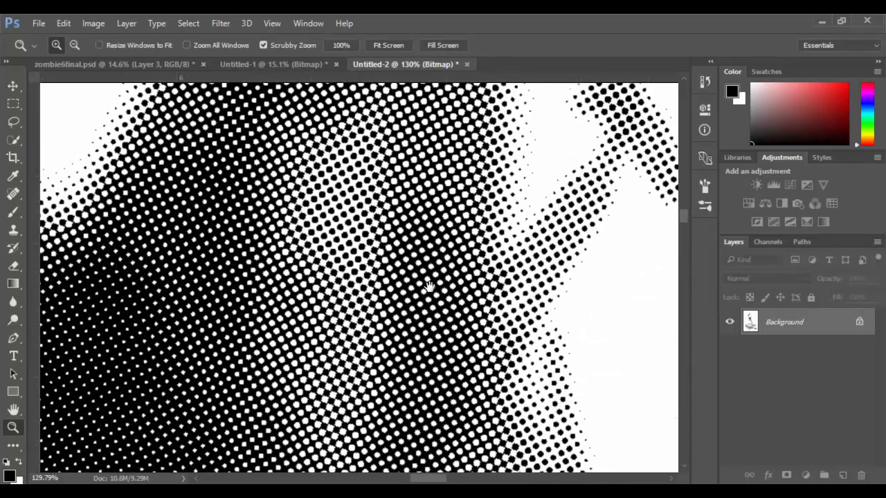
left_click_drag(429, 287, 440, 156)
left_click_drag(449, 330, 443, 242)
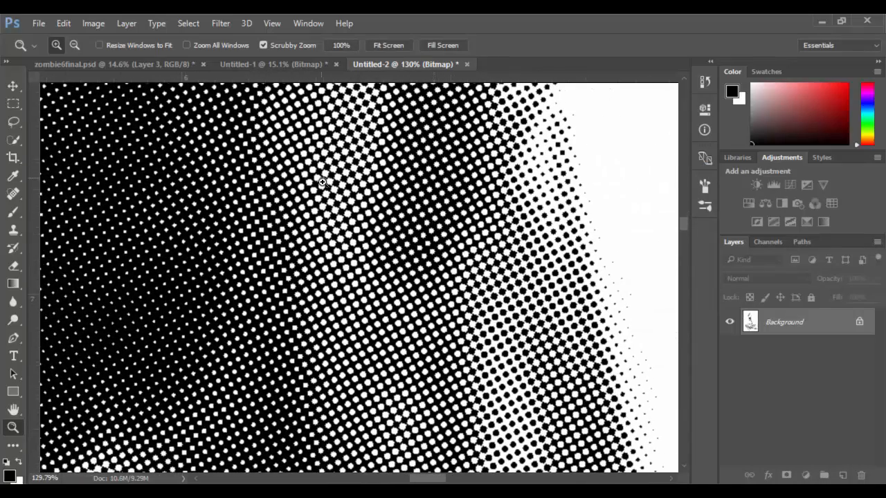
left_click_drag(416, 333, 269, 344)
left_click_drag(351, 260, 313, 261)
Hide the grey shading on Layer 3 in zombie6final.psd.
left_click(245, 64)
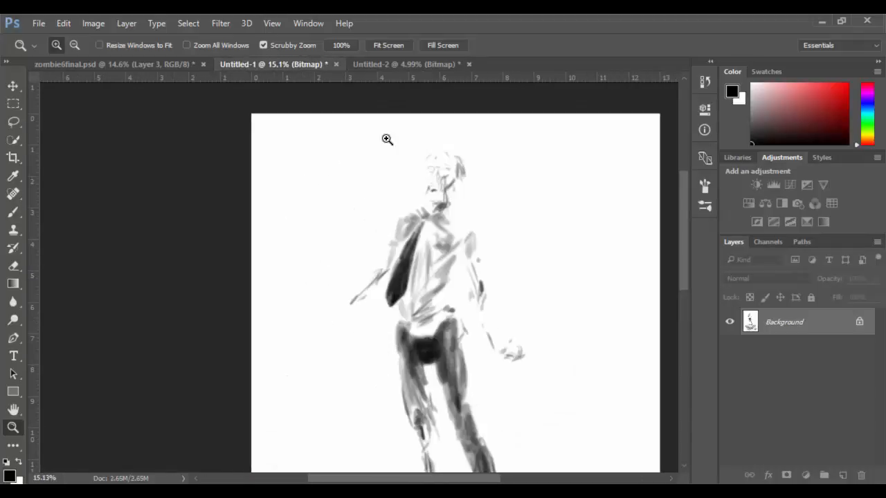
left_click(78, 67)
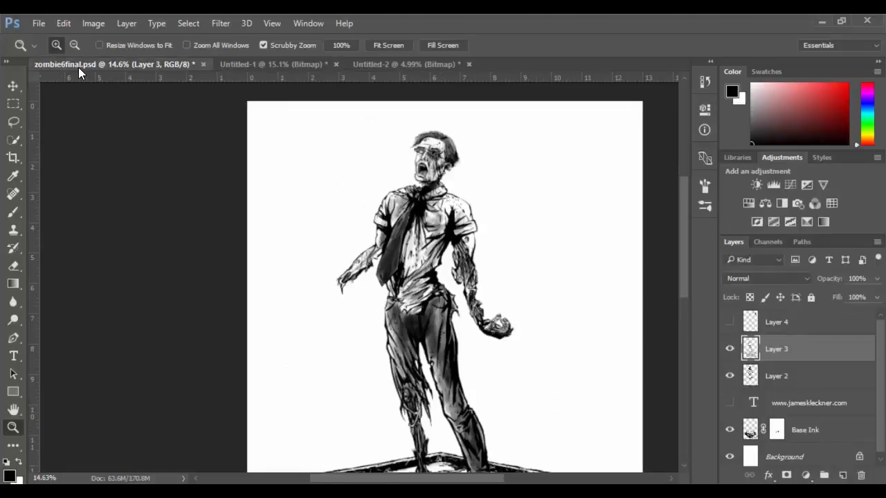
left_click(730, 349)
left_click(730, 350)
left_click(730, 349)
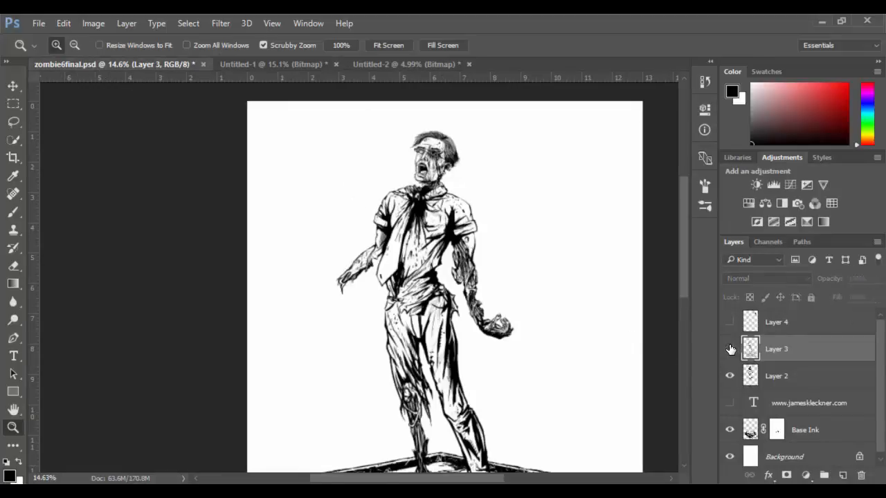
Copy the entire Untitled-1 halftone image and paste it into zombie6final.psd above Layer 3.
left_click(292, 63)
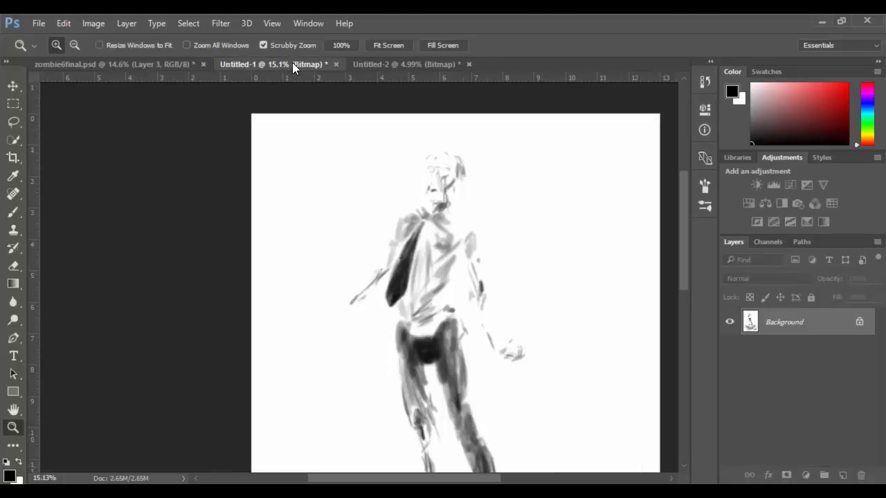
right_click(822, 322)
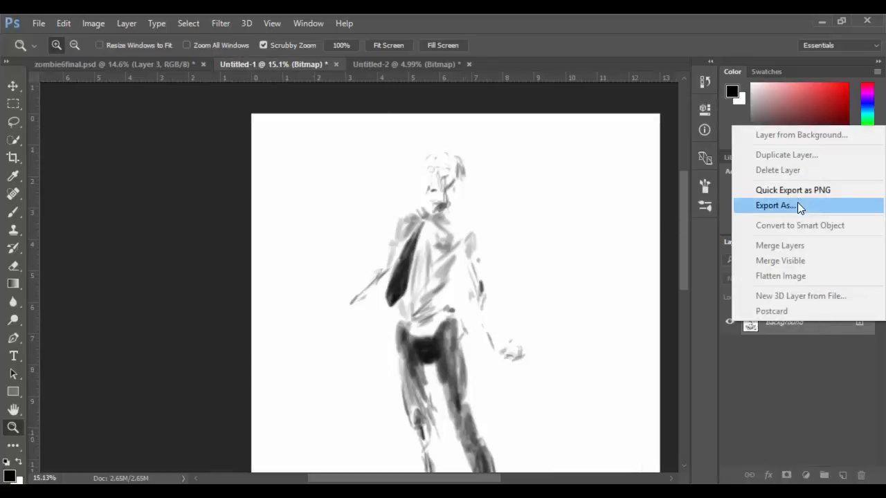
left_click(802, 365)
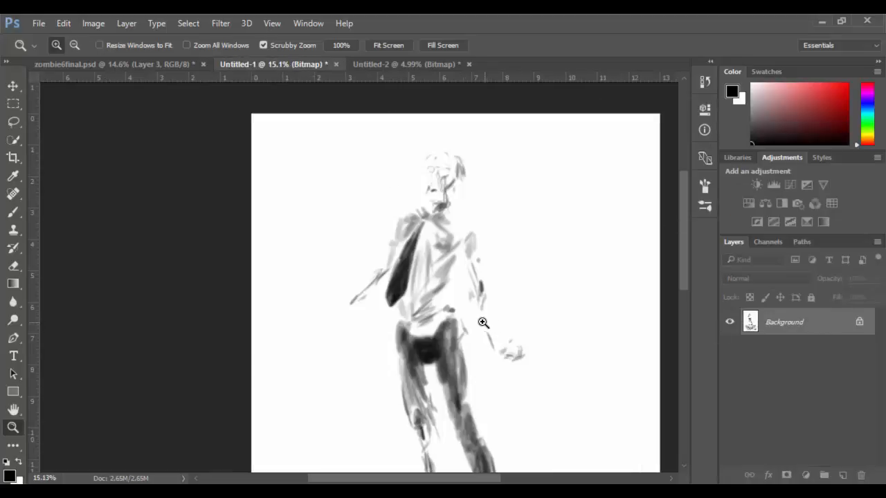
left_click_drag(485, 322, 449, 323)
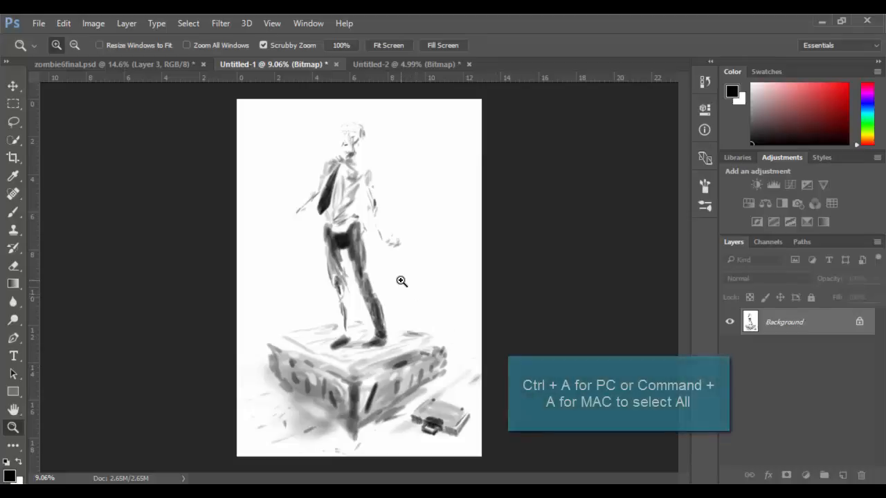
key("ctrl+a")
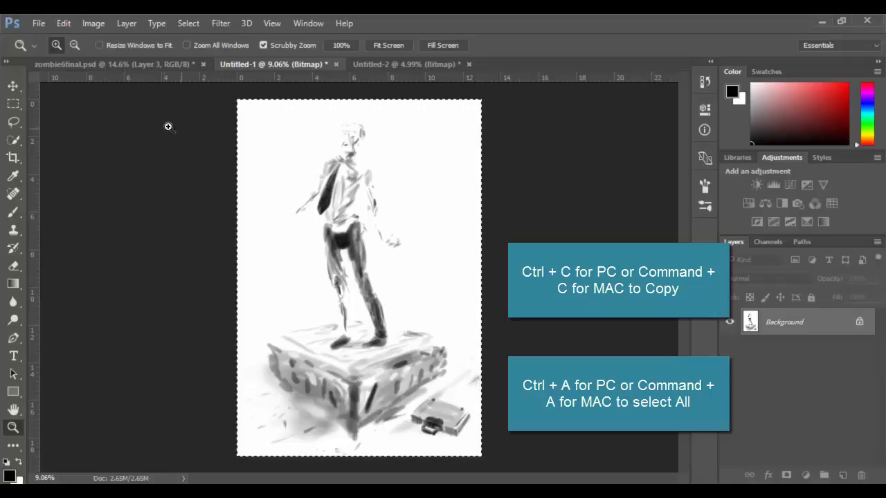
left_click(137, 67)
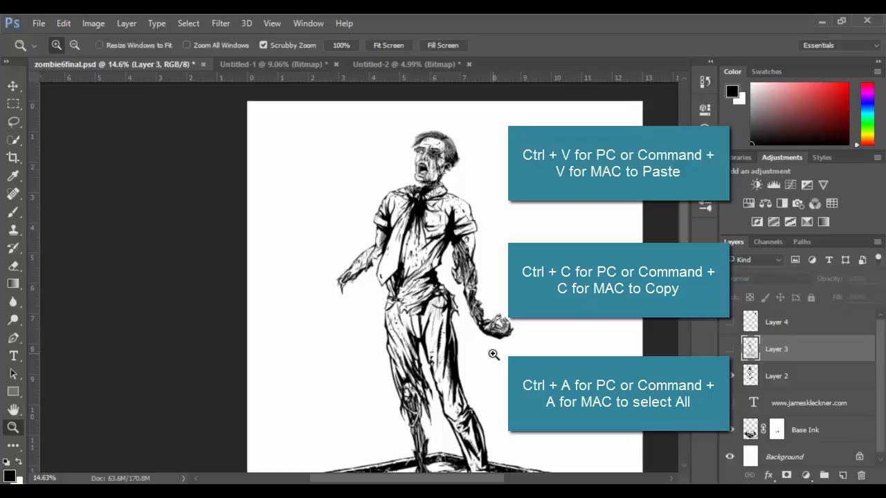
key("ctrl+v")
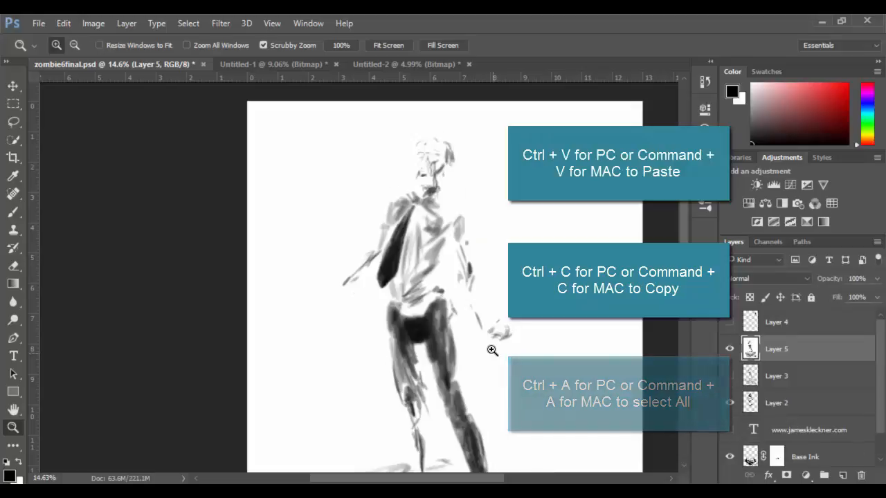
Set the blend mode of the pasted Untitled-1 halftone layer to Multiply.
left_click_drag(442, 244, 445, 244)
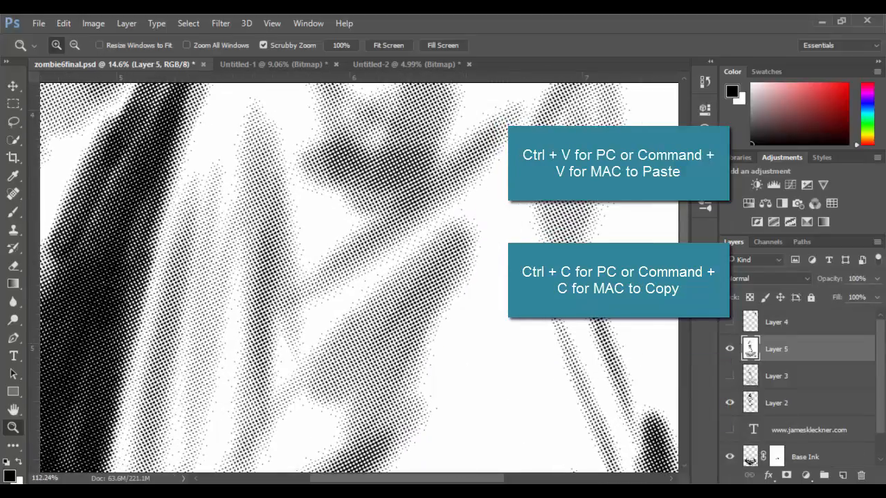
left_click_drag(514, 258, 491, 270)
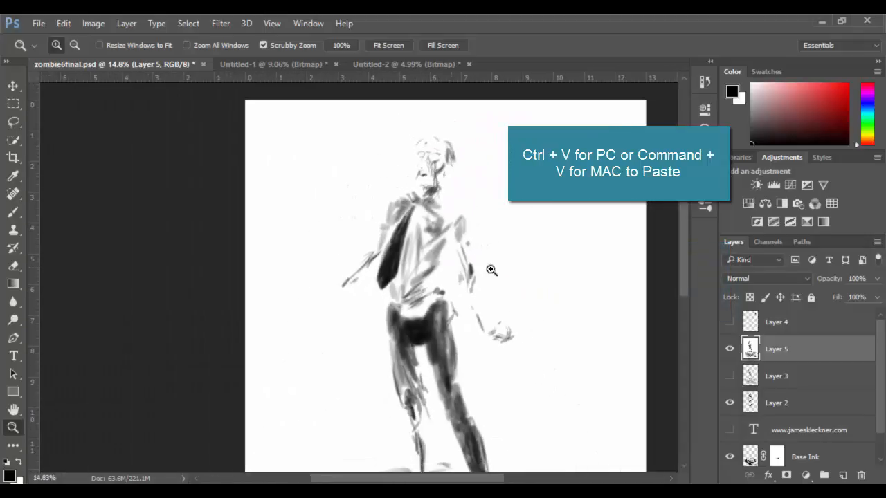
left_click(773, 279)
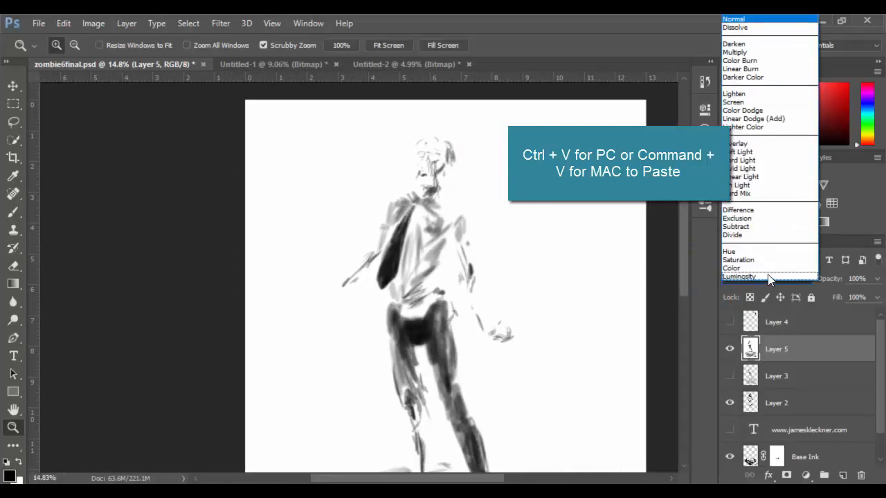
left_click(741, 54)
Examine how the halftone dots combine with the inked lines on the zombie's face and glasses.
left_click_drag(404, 192, 404, 193)
left_click_drag(548, 342, 342, 481)
left_click_drag(361, 149, 427, 132)
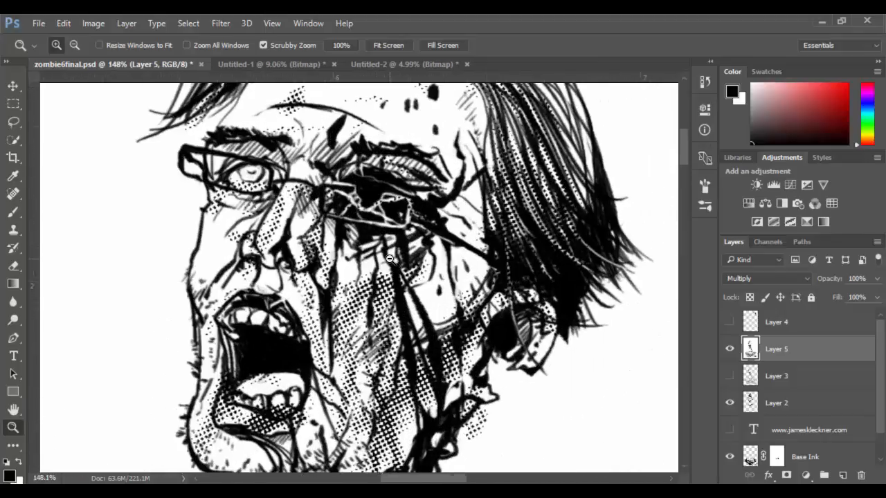
left_click_drag(472, 346, 460, 439)
left_click_drag(293, 257, 293, 256)
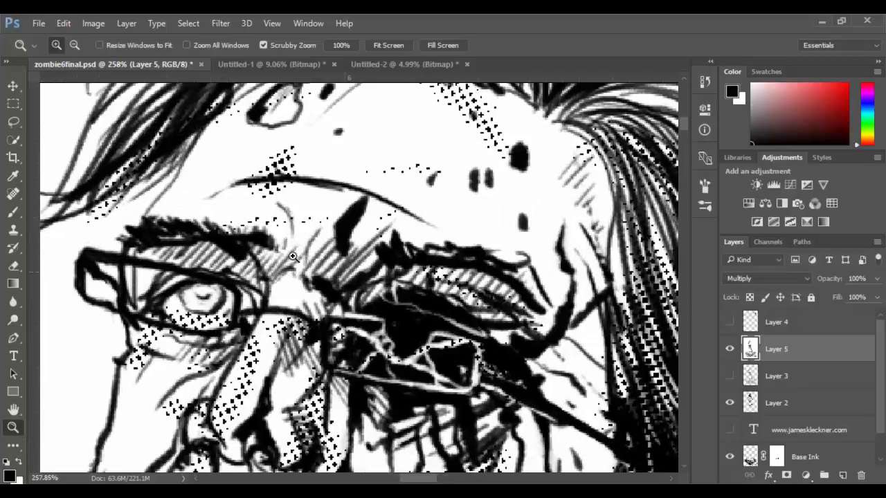
left_click_drag(443, 394, 414, 386)
Examine the halftone shading on the collar, shirt and trousers, finishing with the whole figure.
left_click_drag(497, 379, 402, 192)
left_click_drag(392, 333, 405, 195)
left_click_drag(435, 356, 471, 305)
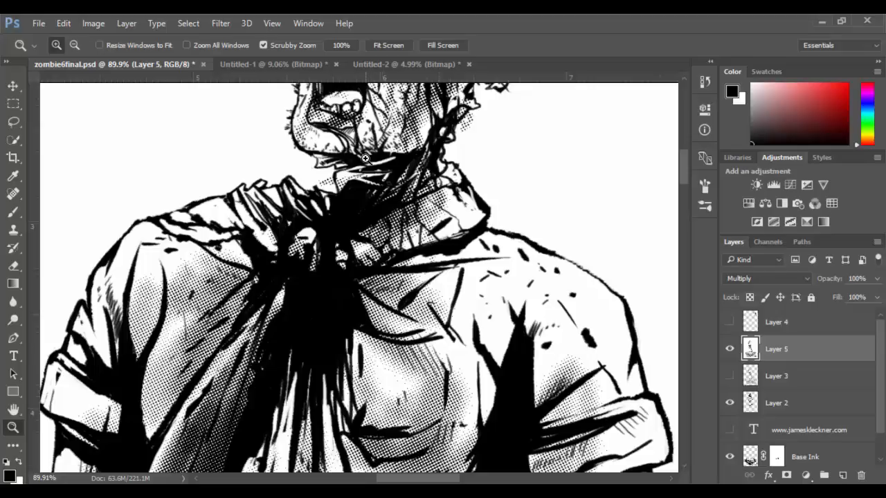
left_click_drag(416, 317, 374, 325)
left_click_drag(447, 416, 430, 215)
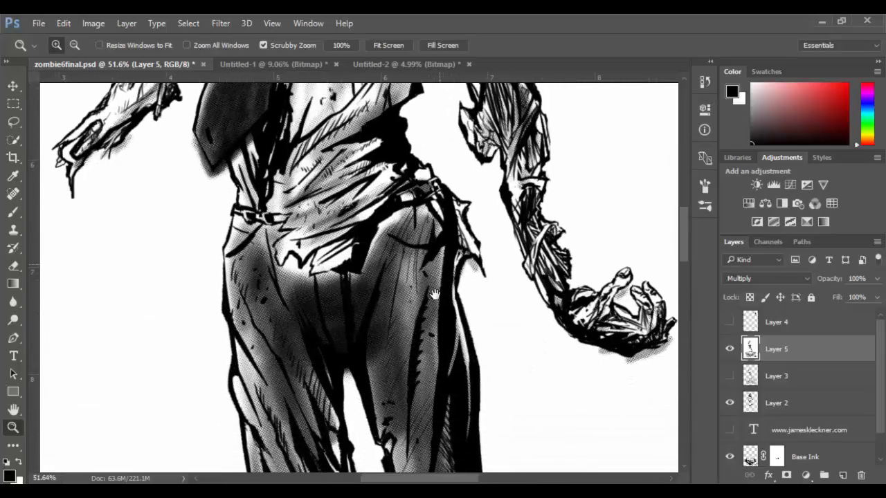
left_click_drag(446, 349, 401, 340)
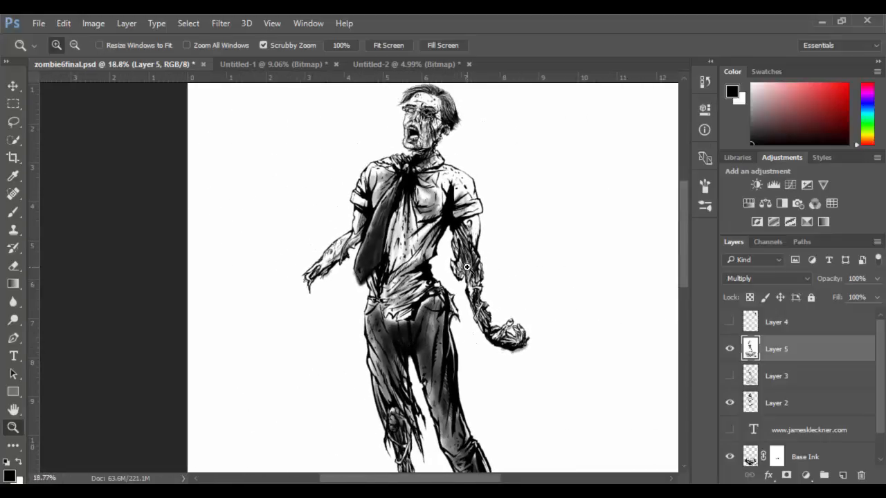
left_click_drag(497, 295, 480, 296)
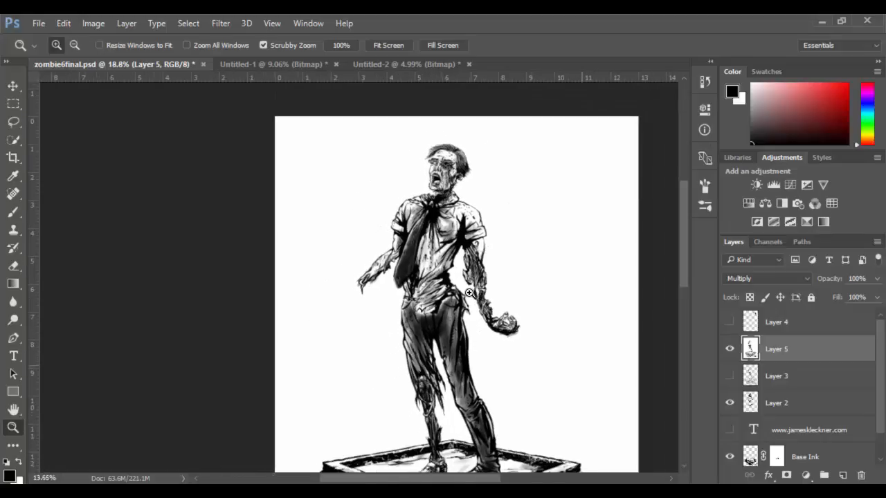
Hide Layer 5, then copy the entire Untitled-2 halftone image into zombie6final.psd as a new layer.
left_click(730, 350)
left_click(401, 64)
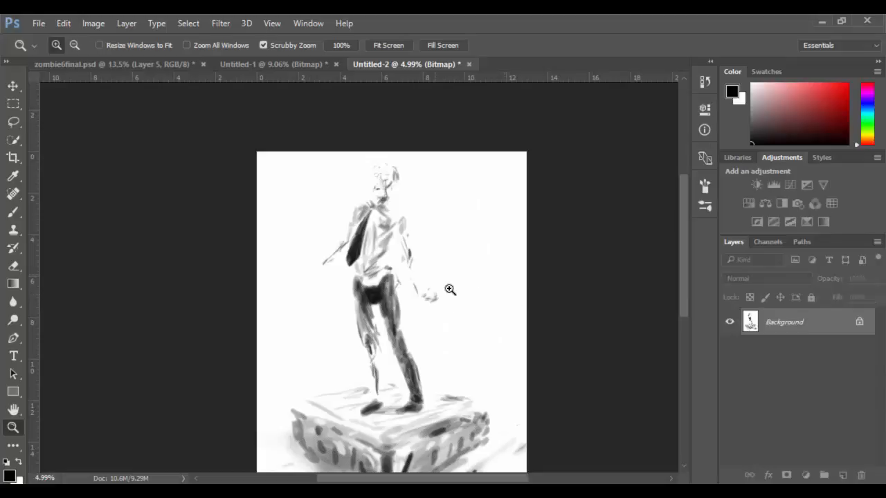
right_click(830, 325)
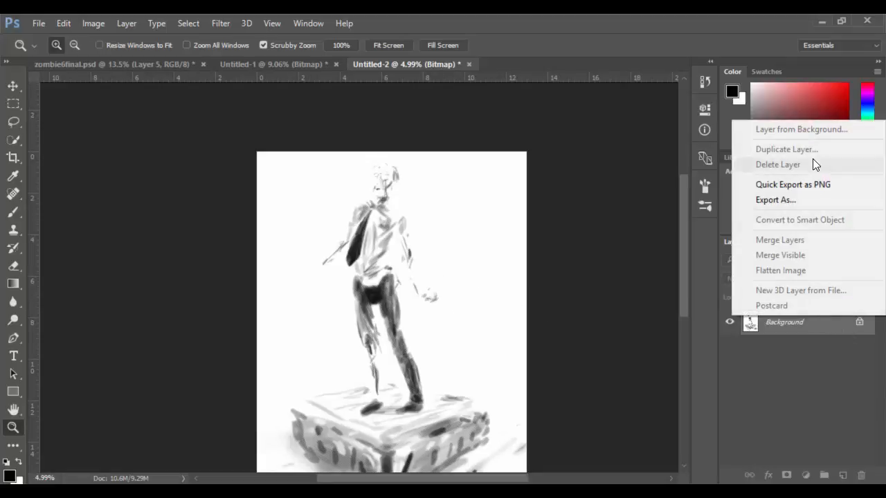
left_click(818, 337)
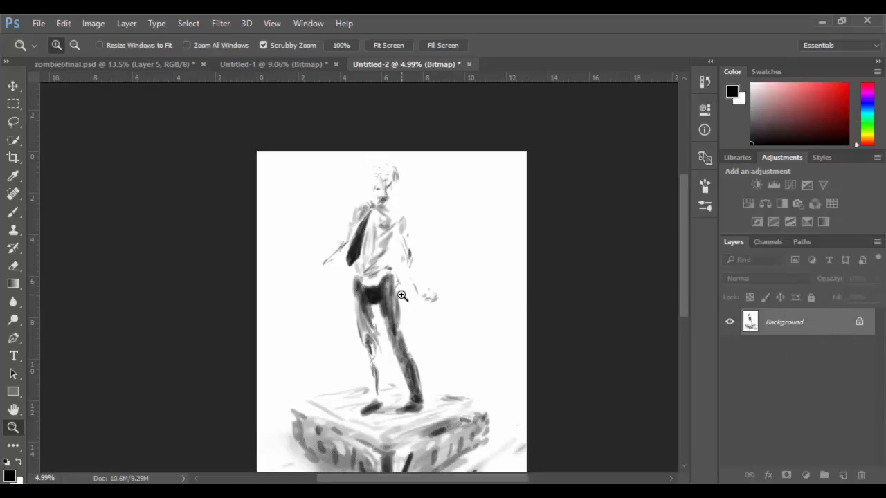
key("ctrl+a")
left_click(146, 63)
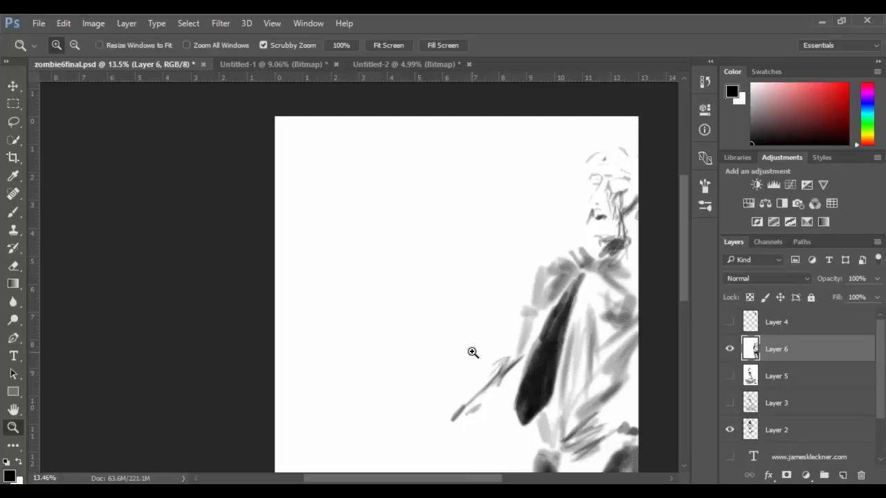
Scale the pasted Untitled-2 halftone layer down to about 50.5% so that it fits the canvas.
mouse_move(474, 353)
left_mouse_down()
mouse_move(390, 342)
mouse_move(469, 362)
left_mouse_up()
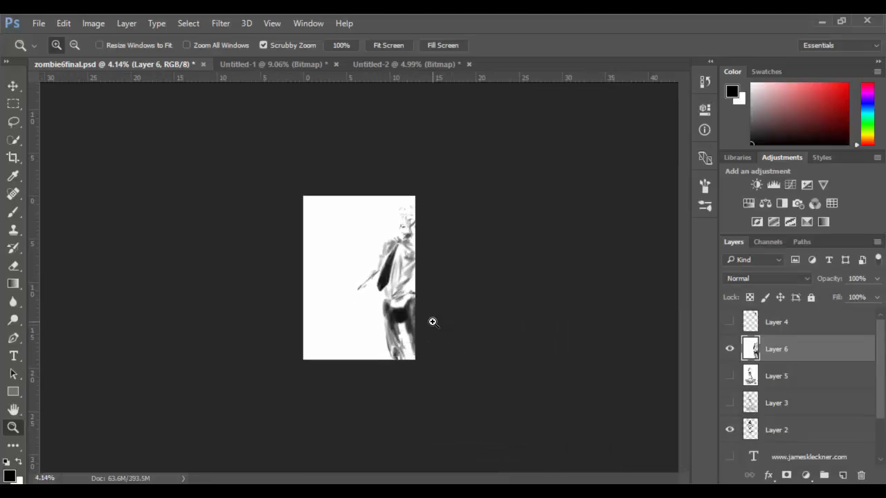
key("ctrl+t")
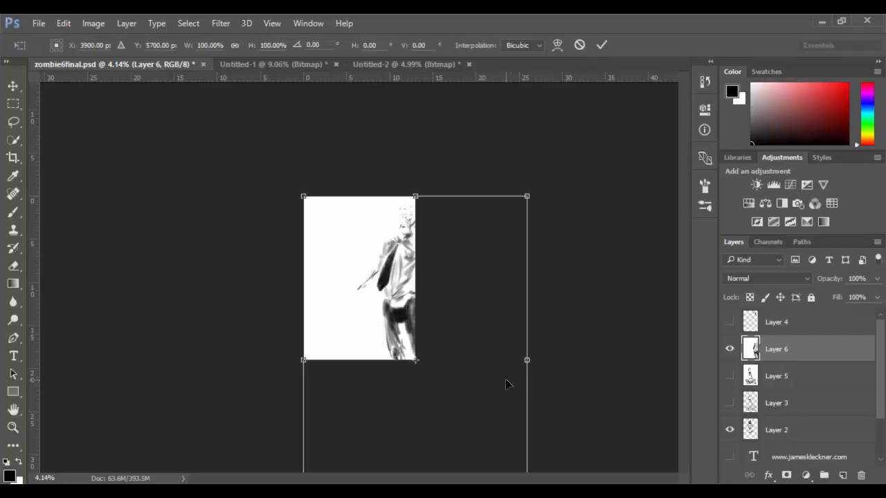
key("ctrl+minus")
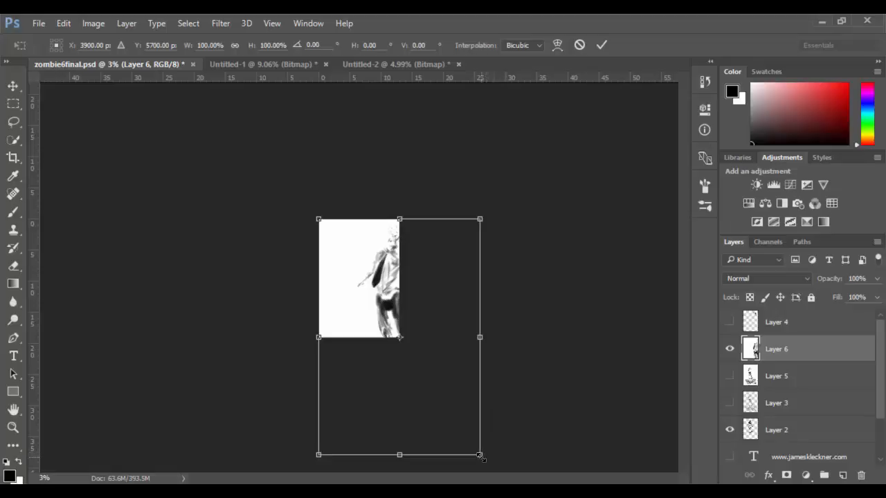
left_click_drag(481, 456, 400, 343)
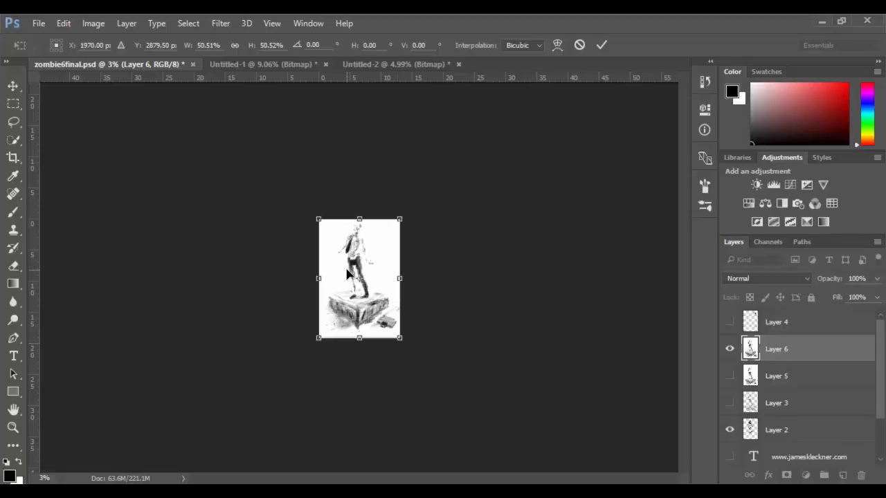
key("ctrl+plus")
key("ctrl+plus")
key("ctrl+plus")
key("ctrl+plus")
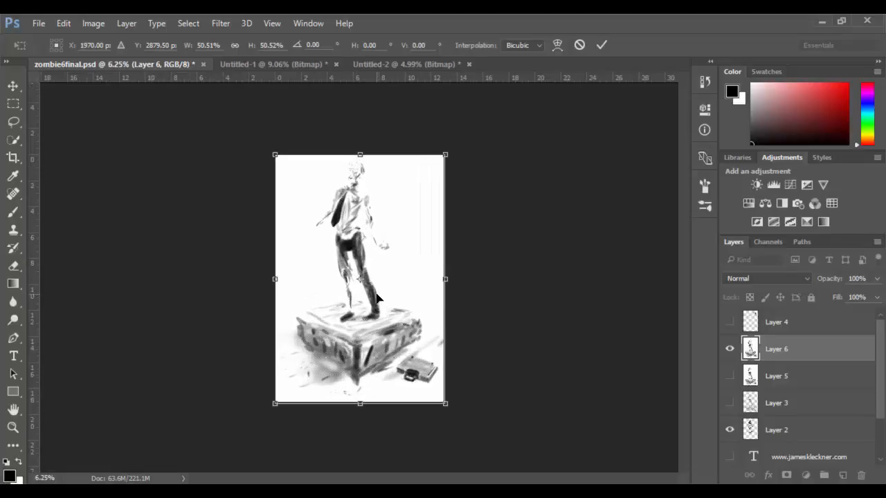
key("ctrl+plus")
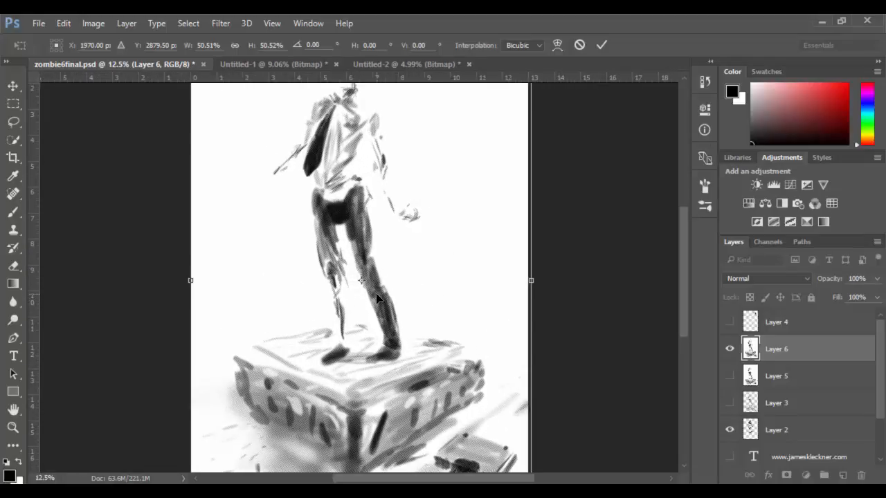
scroll(376, 294, "up", 3)
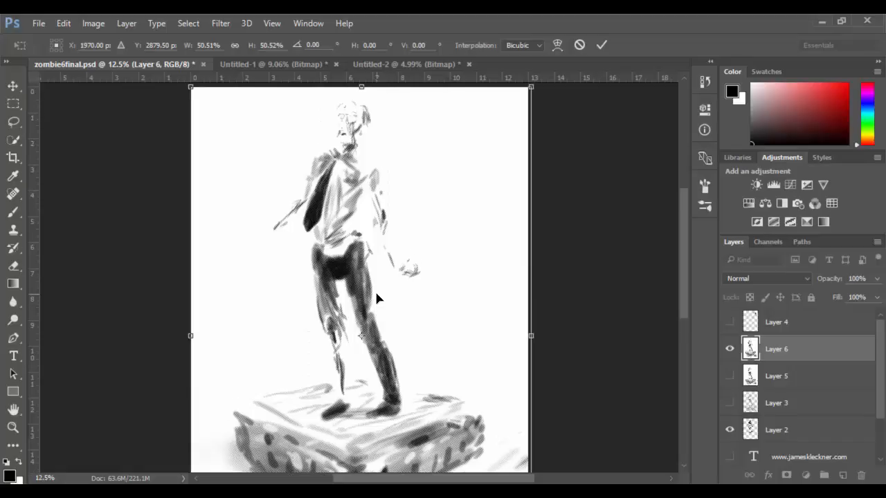
key("z")
key("Return")
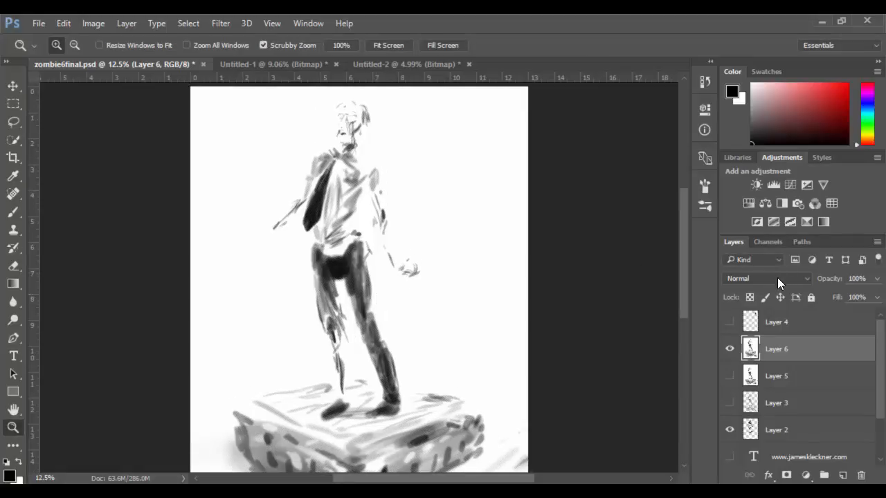
Set the blend mode of Layer 6 to Multiply and look closer at the figure's upper body.
left_click(776, 278)
left_click(741, 55)
left_click_drag(367, 218, 397, 221)
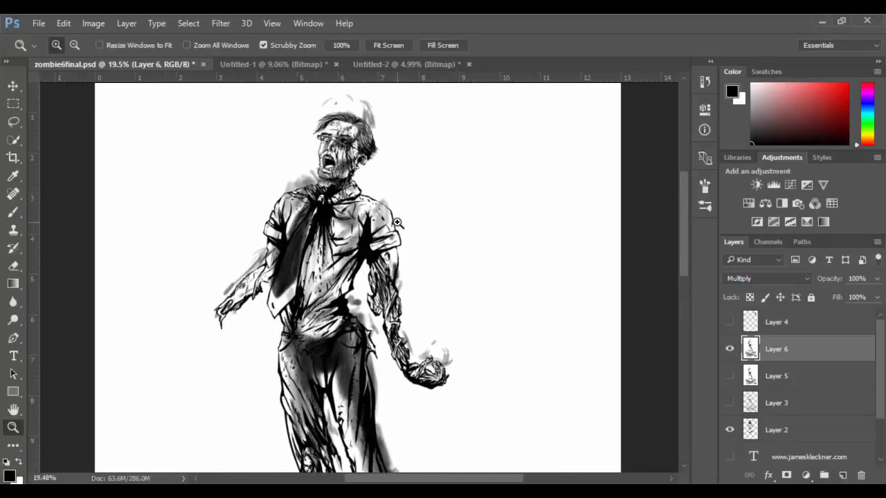
Nudge Layer 6 downward in large increments until its halftone shading sits over the inked figure.
scroll(397, 223, "up", 2)
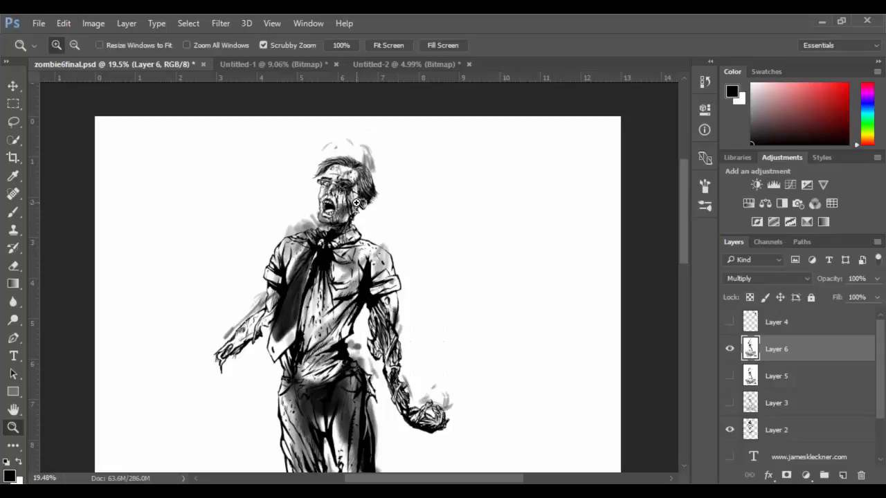
key("v")
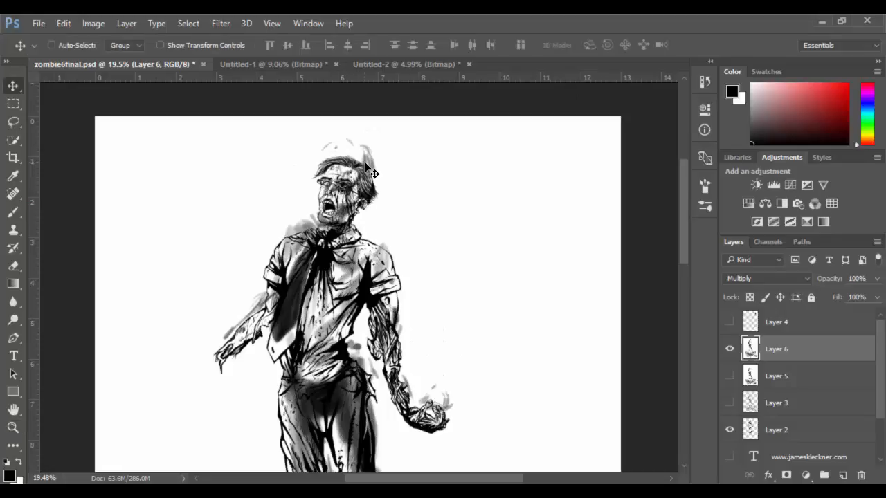
key("shift+Down")
key("shift+Down")
key("shift+Down")
key("shift+Down")
key("shift+Down")
key("shift+Down")
key("shift+Down")
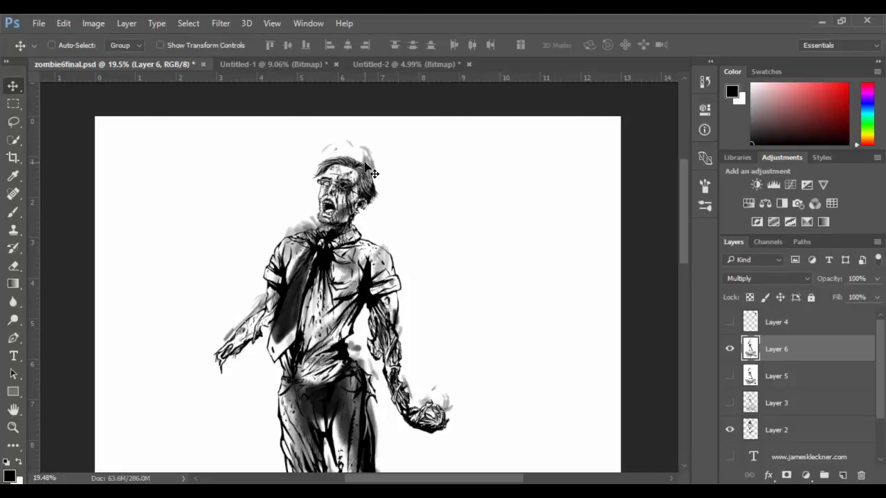
key("shift+Down")
key("shift+Down")
key("shift+Down")
key("shift+Down")
key("shift+Down")
key("shift+Down")
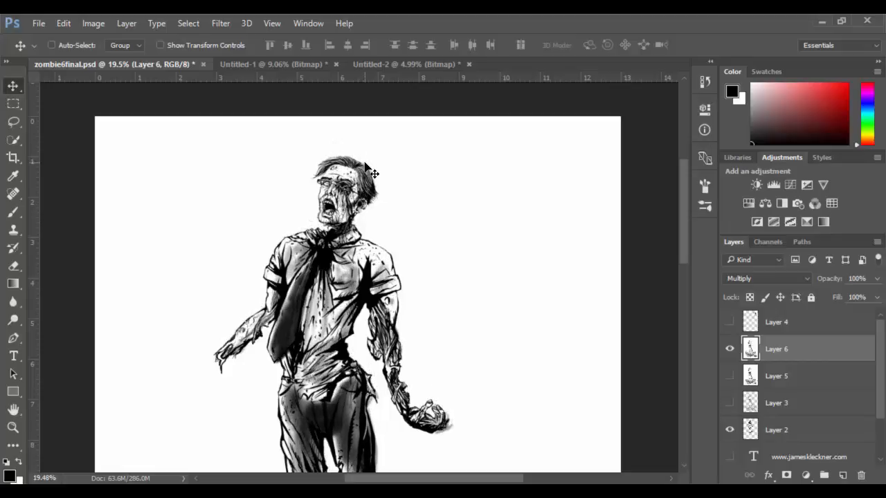
key("shift+Down")
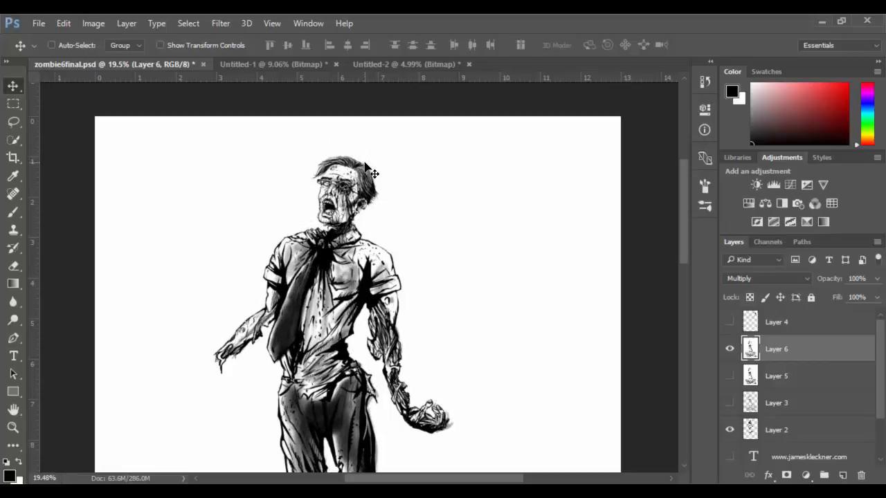
Fine-tune the position of Layer 6 so its halftone dots line up with the inked hair and face.
key("z")
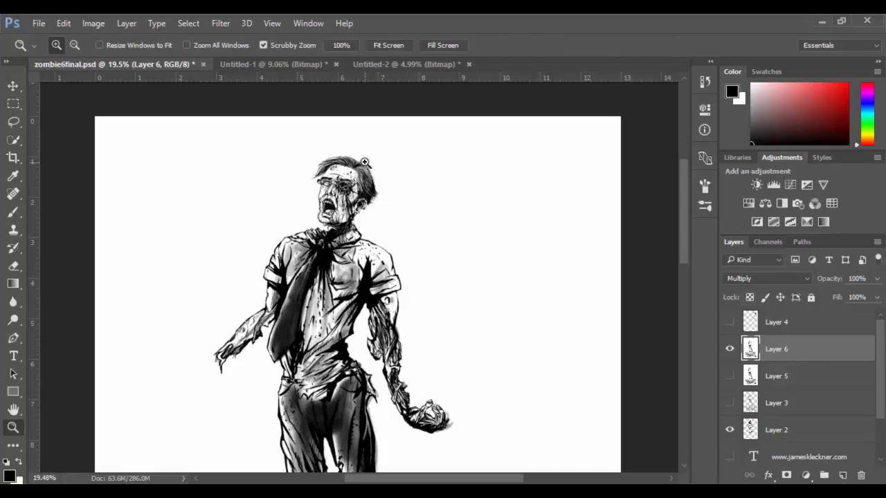
left_click_drag(328, 166, 406, 234)
scroll(306, 246, "up", 1)
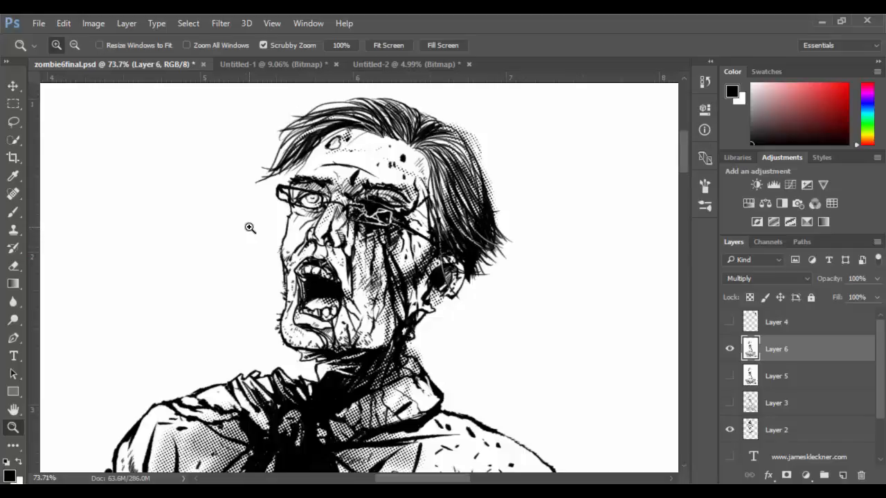
key("v")
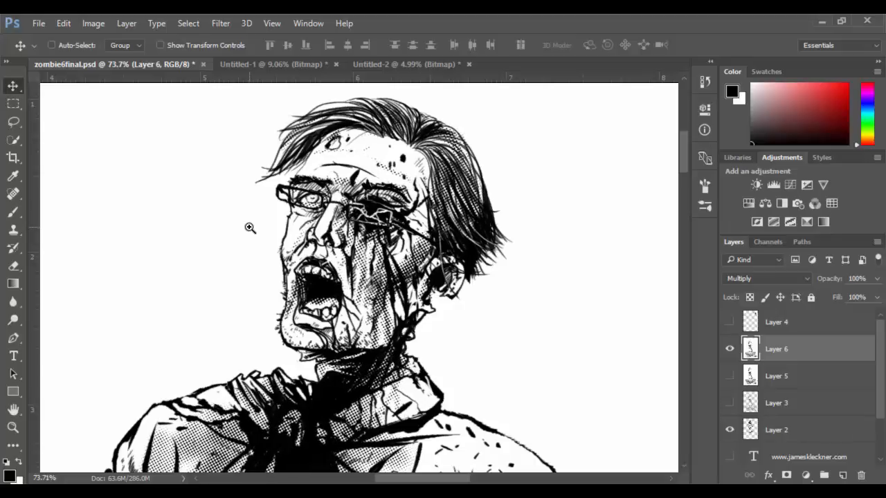
Examine the aligned halftone on the shirt, then on the pedestal lettering and the briefcase.
scroll(228, 275, "down", 8)
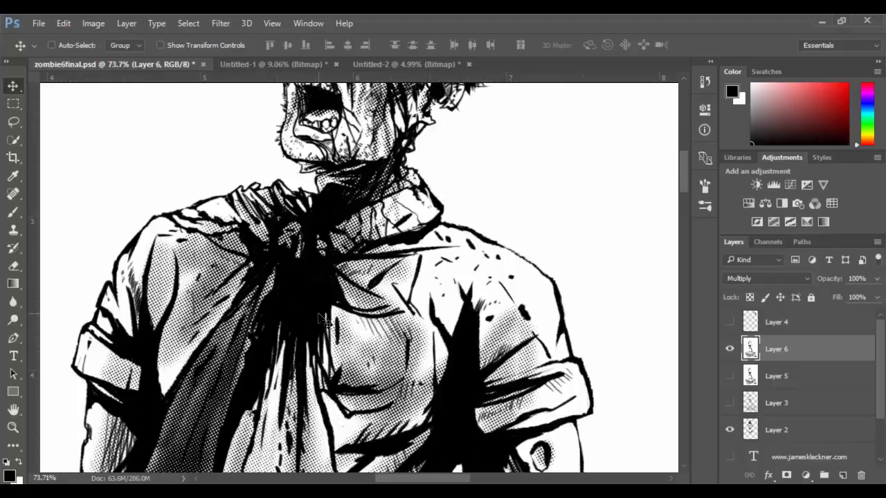
key("z")
left_click_drag(394, 366, 311, 135)
key("space")
left_click_drag(371, 288, 403, 221)
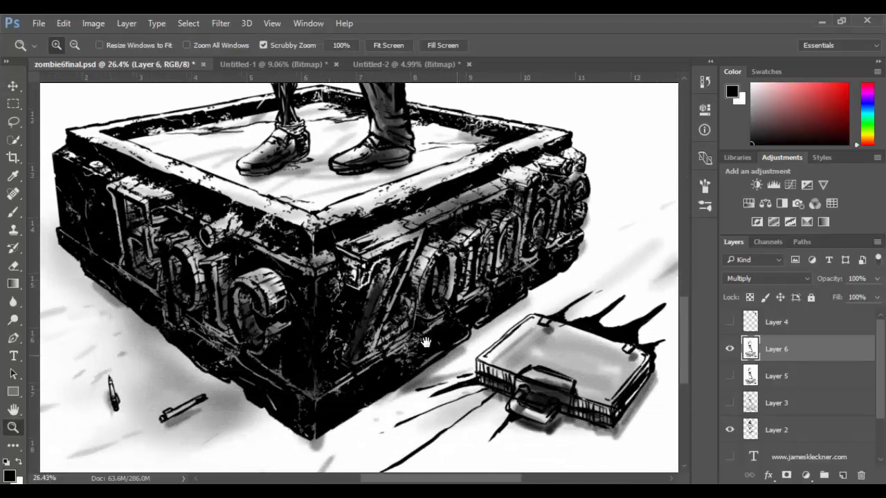
left_click_drag(449, 356, 419, 446)
left_click_drag(332, 208, 415, 391)
left_click_drag(360, 116, 373, 457)
Examine the halftone dots close up on the tie, shoulder and shirt pocket, finishing with the whole upper body.
left_click_drag(320, 282, 427, 359)
left_click_drag(343, 355, 241, 276)
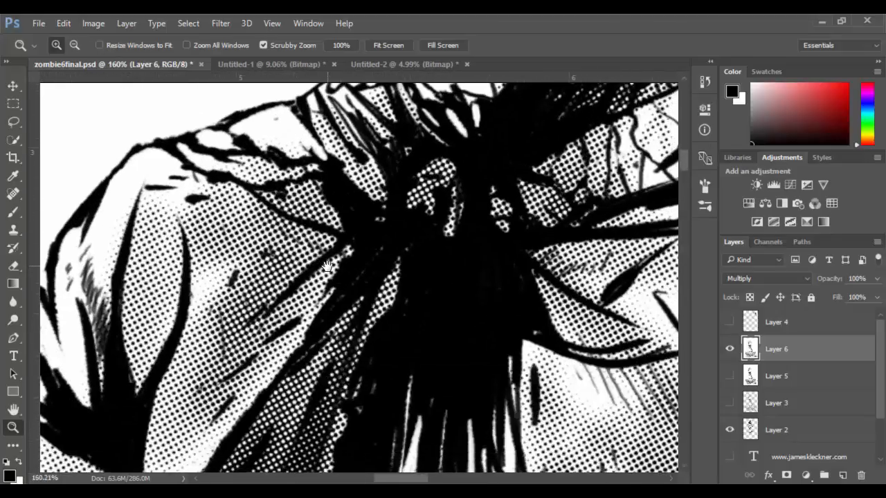
left_click_drag(455, 315, 356, 283)
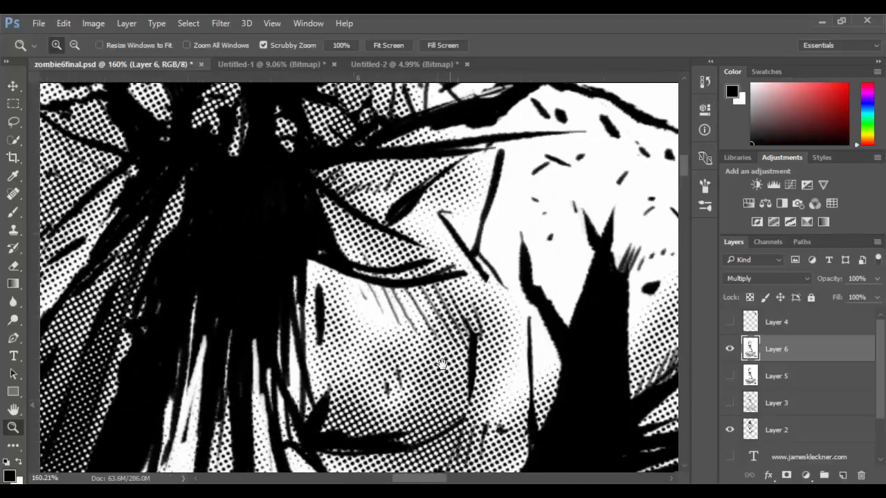
left_click_drag(442, 364, 350, 367)
scroll(477, 388, "down", 2)
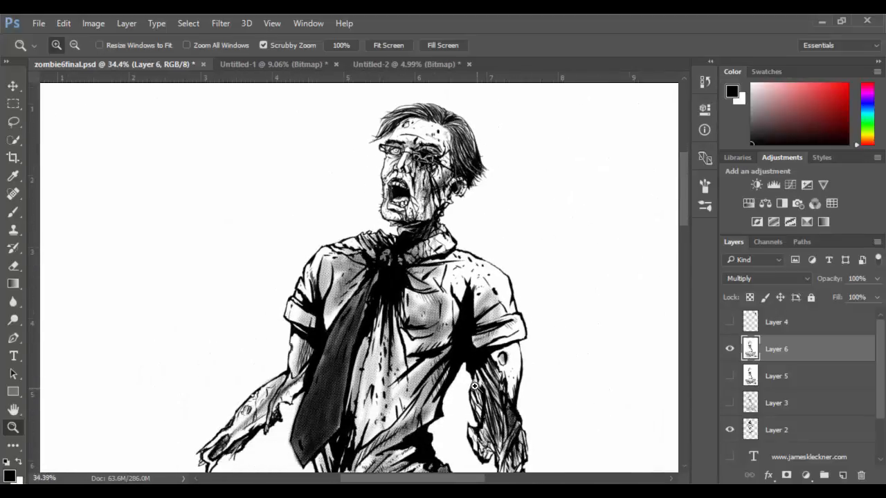
scroll(475, 386, "down", 2)
left_click_drag(462, 382, 444, 382)
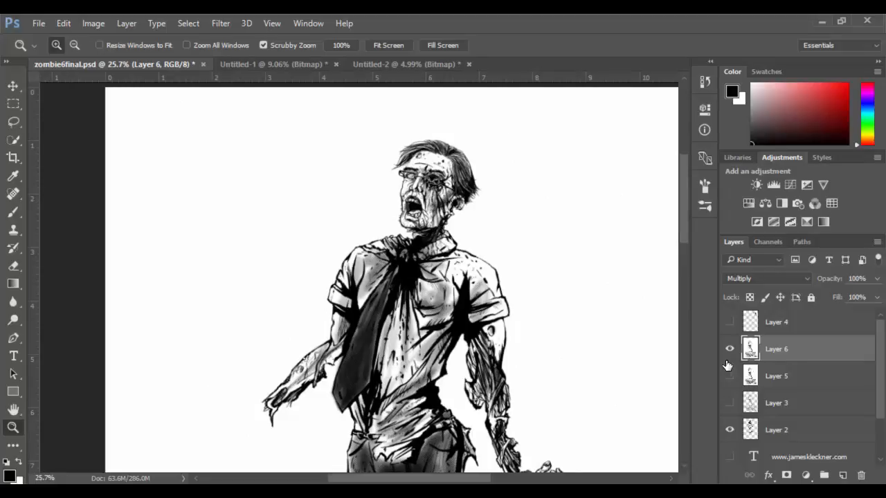
Compare the Layer 5 and Layer 6 halftones by alternating their visibility, including a close-up of the shirt, ending with only Layer 6 shown.
left_click(729, 349)
left_click(729, 377)
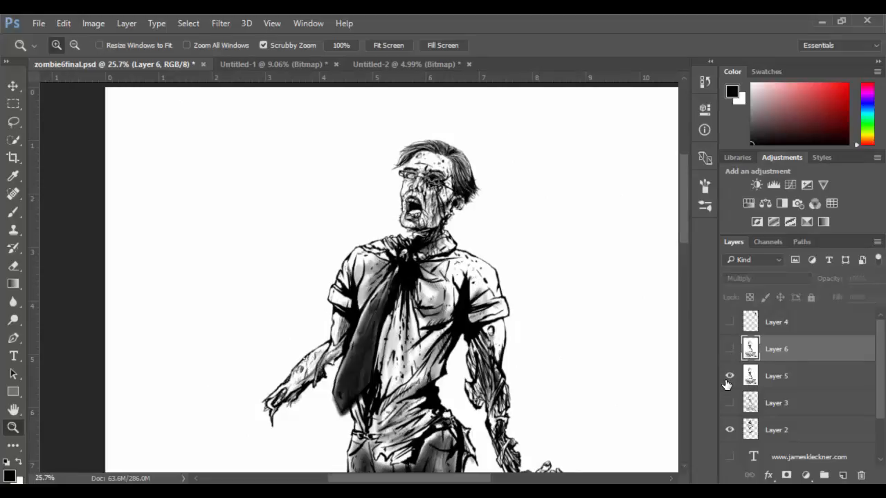
left_click(729, 376)
left_click(730, 348)
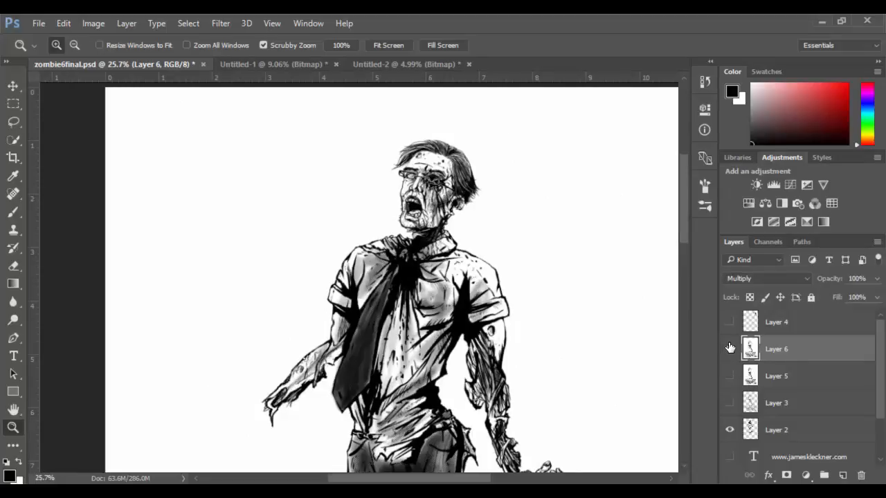
left_click(729, 376)
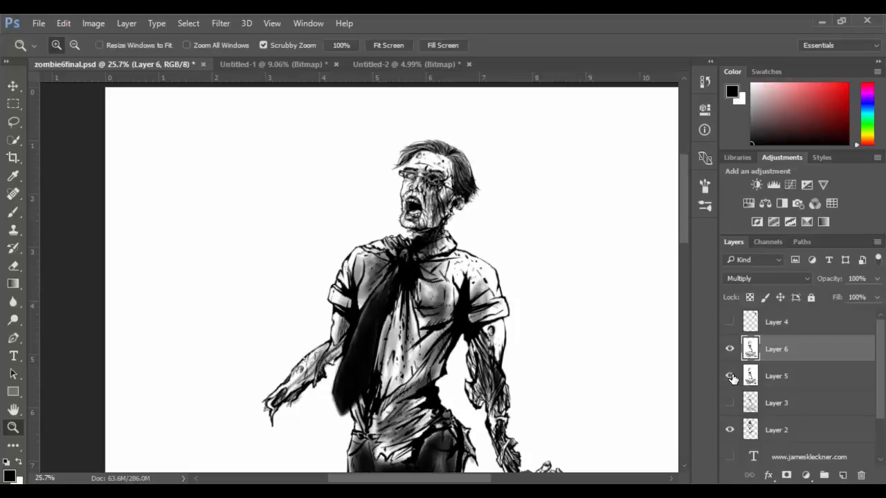
left_click(731, 349)
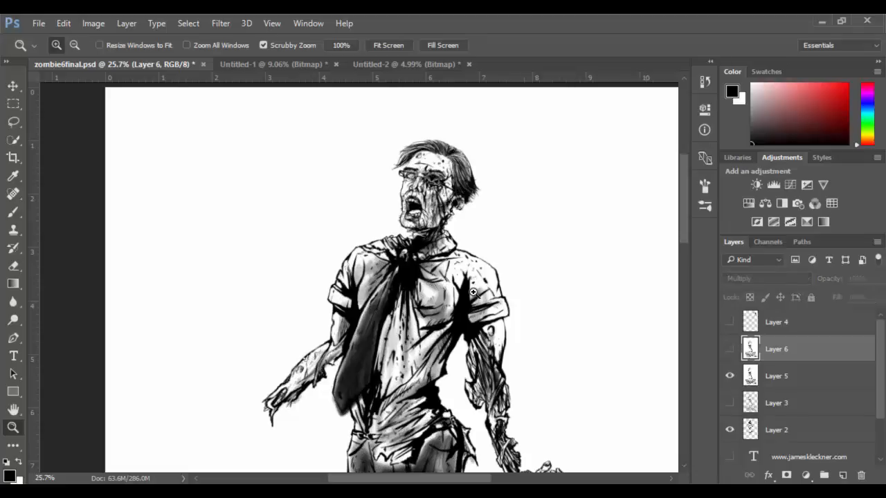
left_click_drag(393, 285, 459, 299)
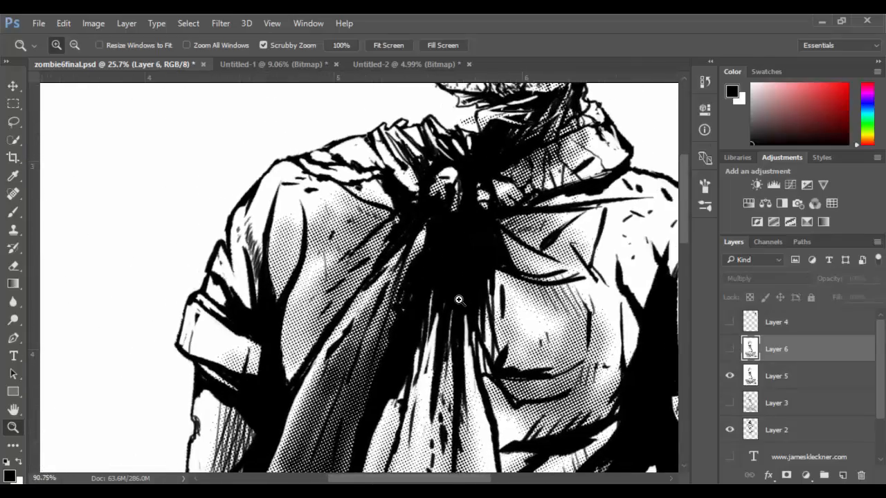
left_click(731, 375)
left_click(730, 350)
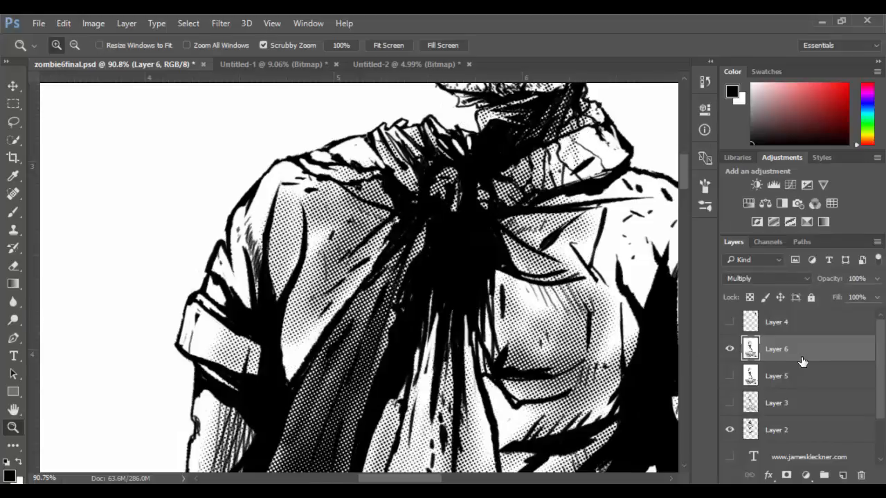
Duplicate Layer 6 within zombie6final.psd and inspect the doubled halftone on the upper body and face.
mouse_move(349, 233)
left_mouse_down()
mouse_move(385, 236)
mouse_move(345, 244)
left_mouse_up()
right_click(826, 355)
left_click(601, 139)
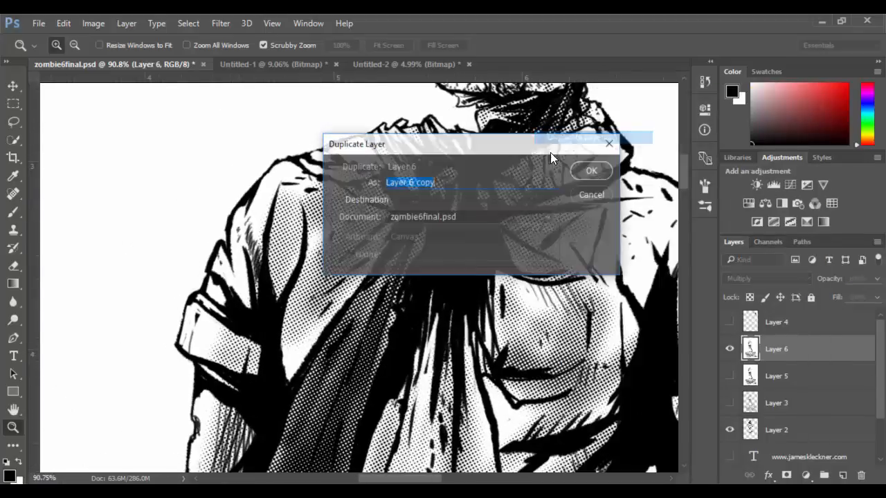
left_click(588, 173)
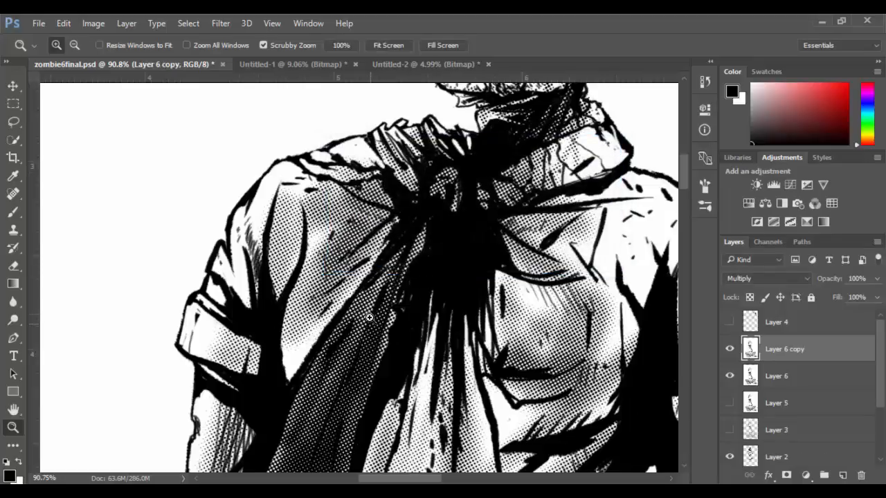
left_click_drag(380, 342, 279, 340)
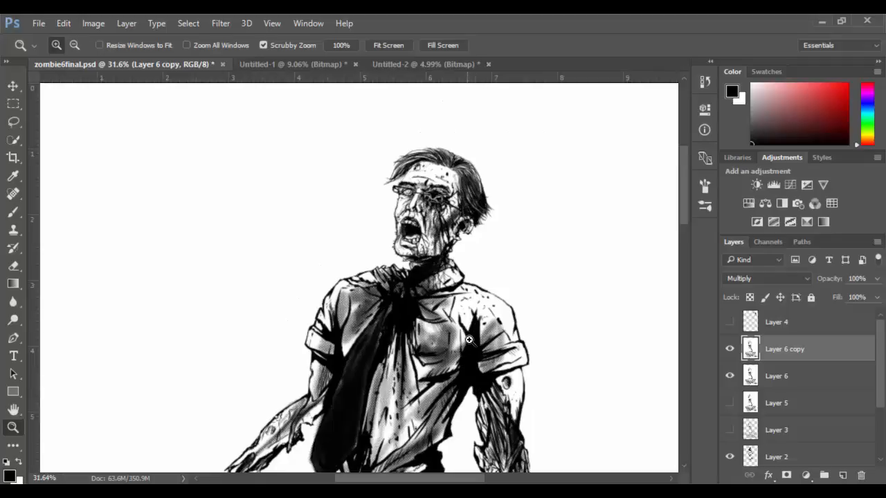
left_click_drag(440, 236, 450, 298)
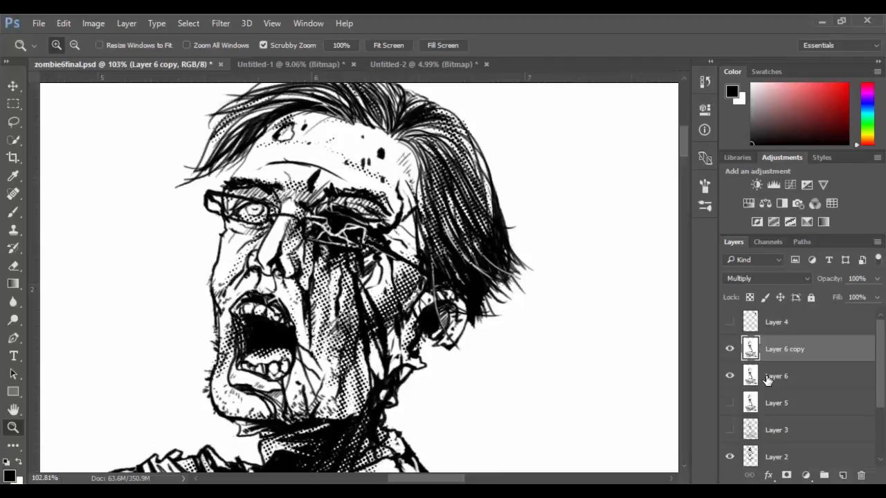
Hide Layer 6 copy and Layer 6 so that only the inks show on the head.
left_click(728, 350)
left_click(729, 376)
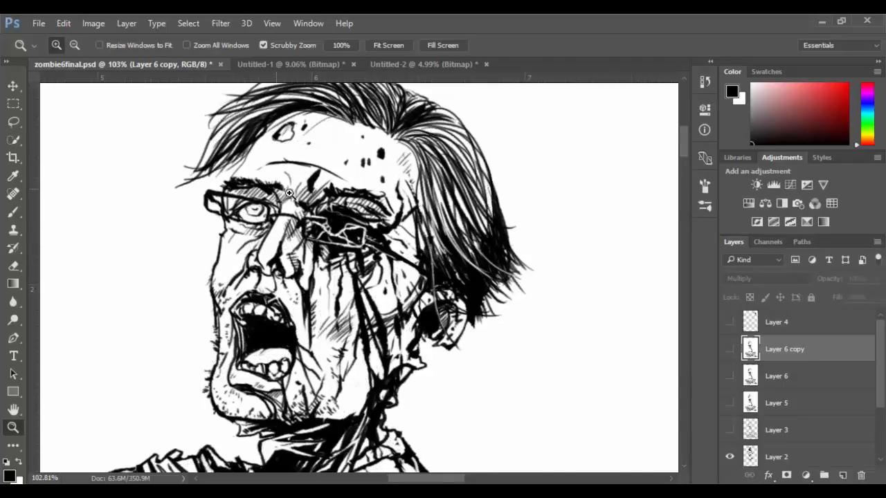
mouse_move(296, 195)
left_mouse_down()
mouse_move(331, 200)
mouse_move(277, 215)
left_mouse_up()
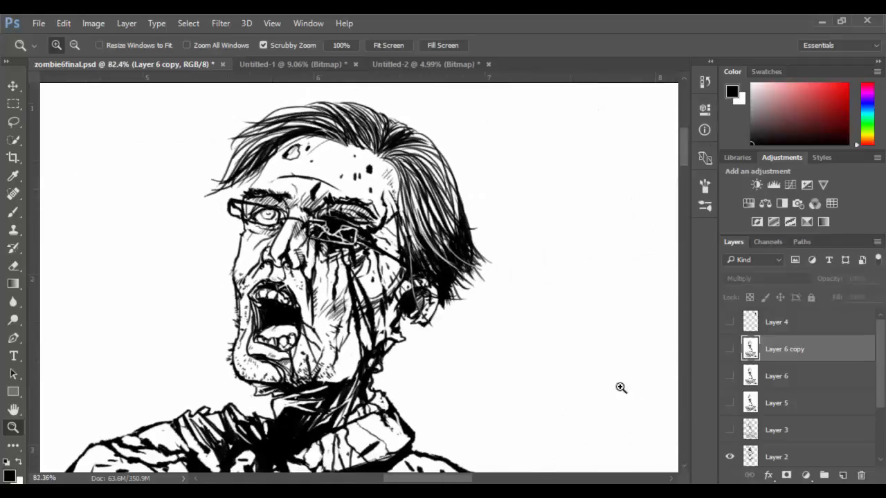
Duplicate the Layer 2 inks as Layer 2 copy and hide the original Layer 2.
scroll(777, 410, "down", 3)
left_click(784, 375)
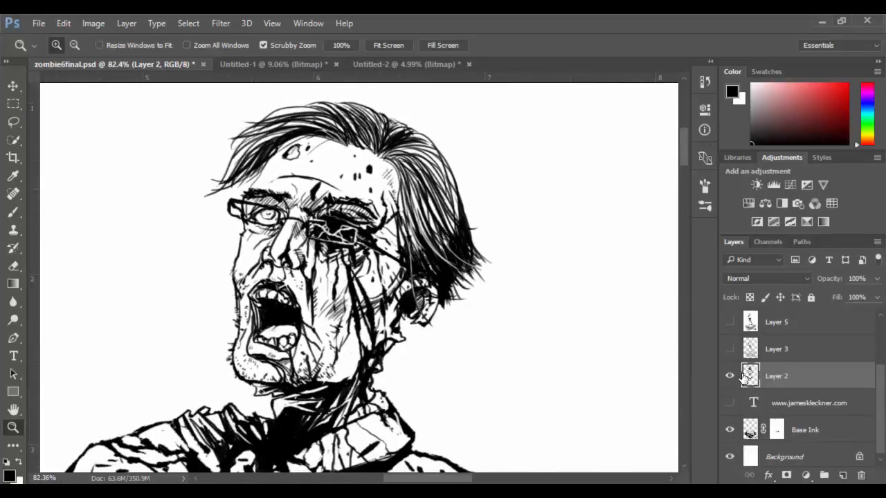
left_click(728, 378)
right_click(819, 382)
left_click(610, 140)
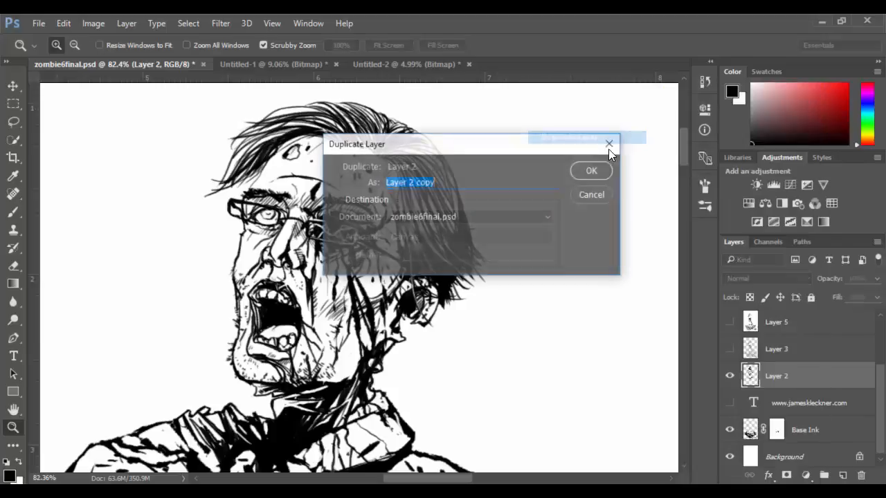
left_click(592, 172)
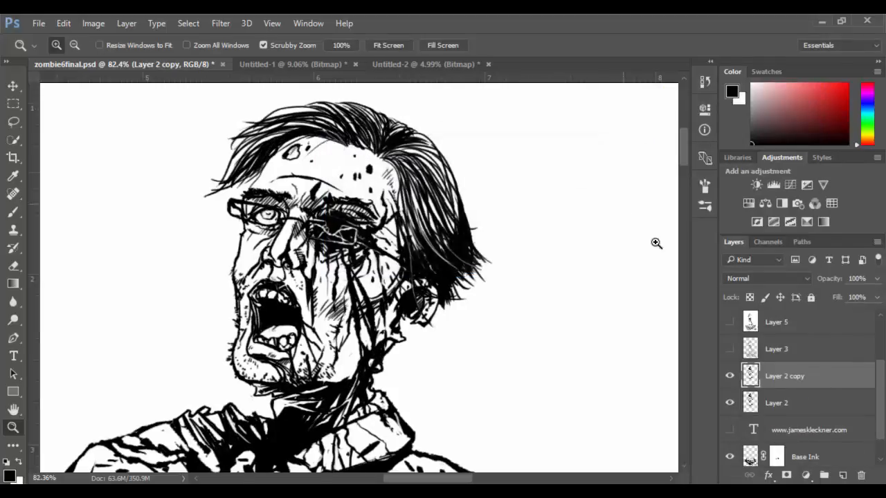
left_click(729, 404)
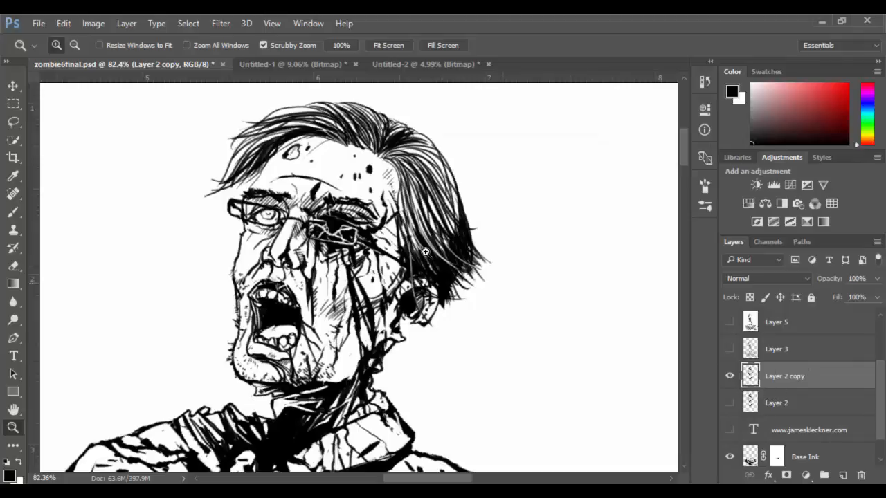
Apply the Sharpen filter to Layer 2 copy while looking closely at the face.
left_click_drag(307, 155, 400, 178)
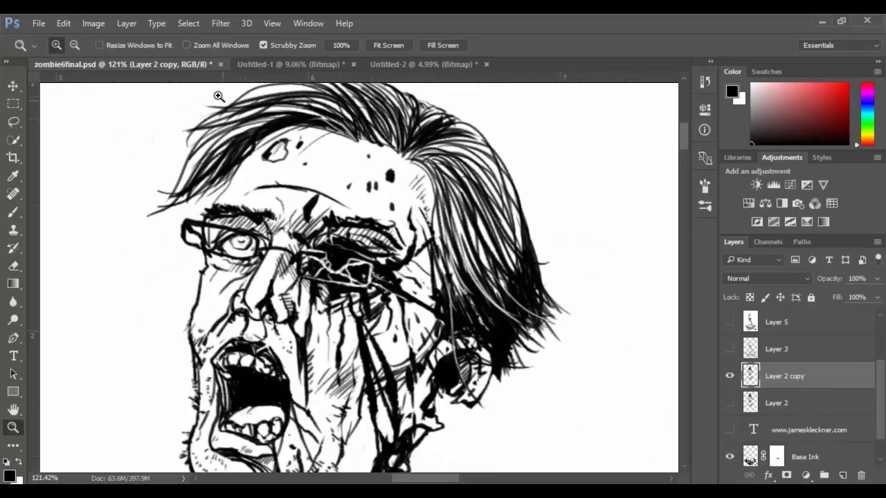
left_click(221, 24)
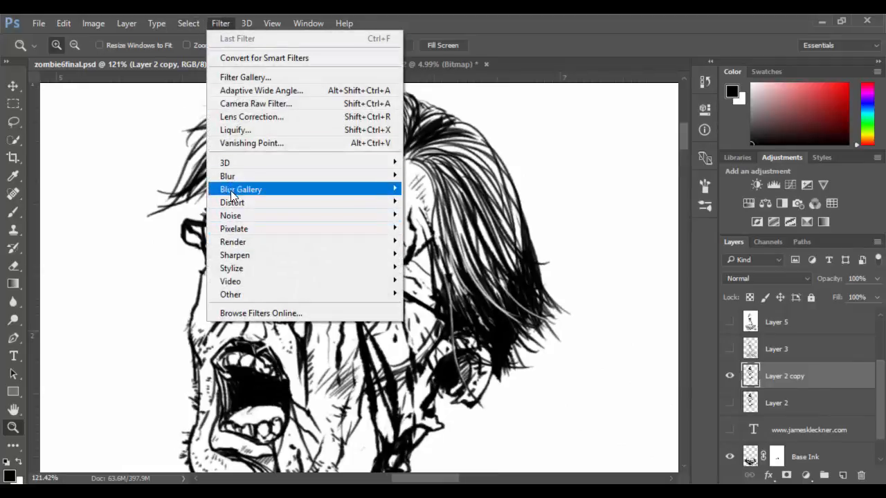
mouse_move(227, 181)
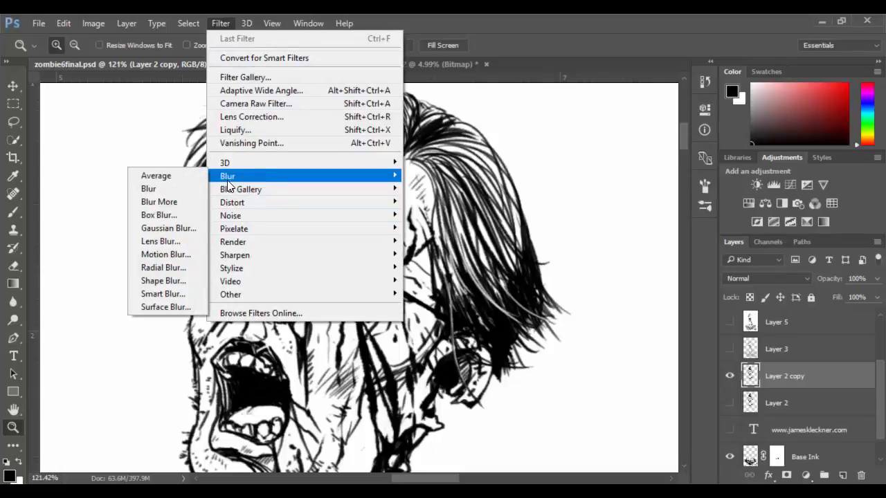
mouse_move(243, 254)
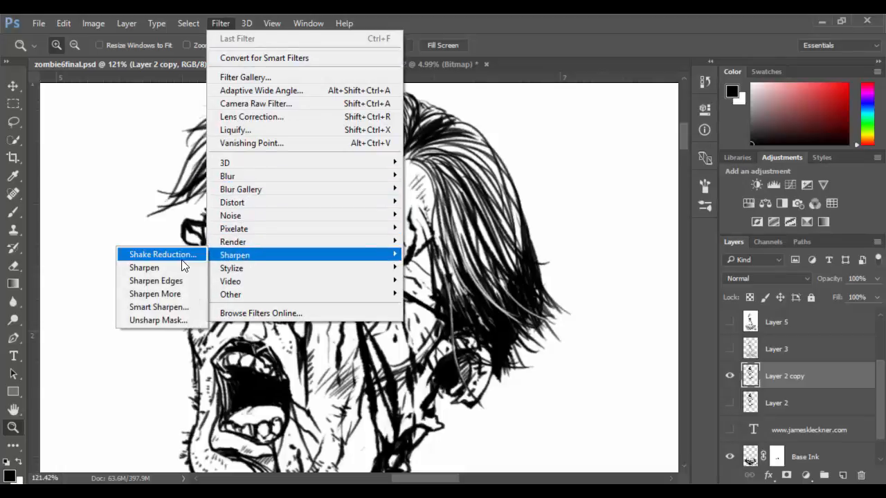
left_click(144, 267)
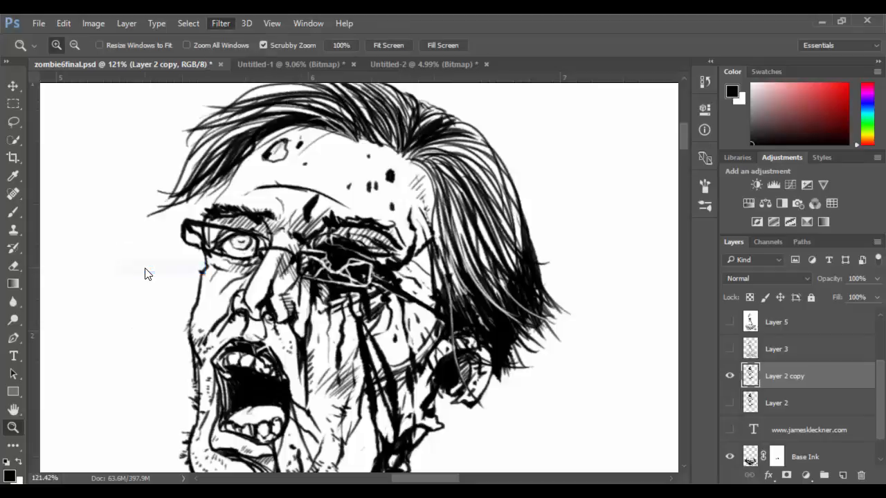
Toggle Layer 2 and Layer 2 copy on and off to compare the original and sharpened inks on the zombie's face.
left_click_drag(305, 215, 305, 241)
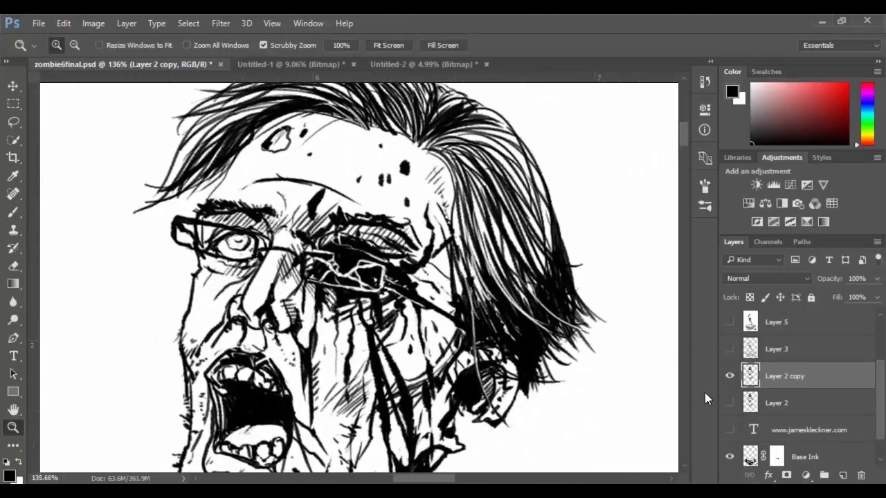
left_click(729, 403)
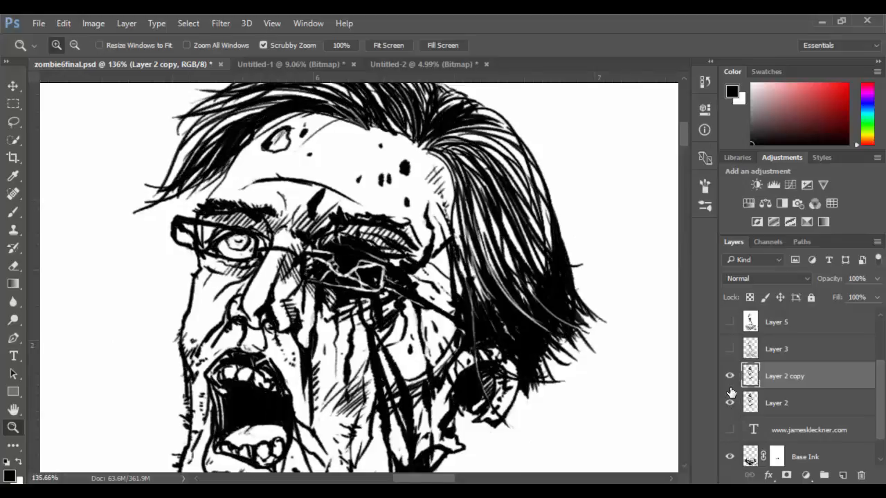
left_click(729, 377)
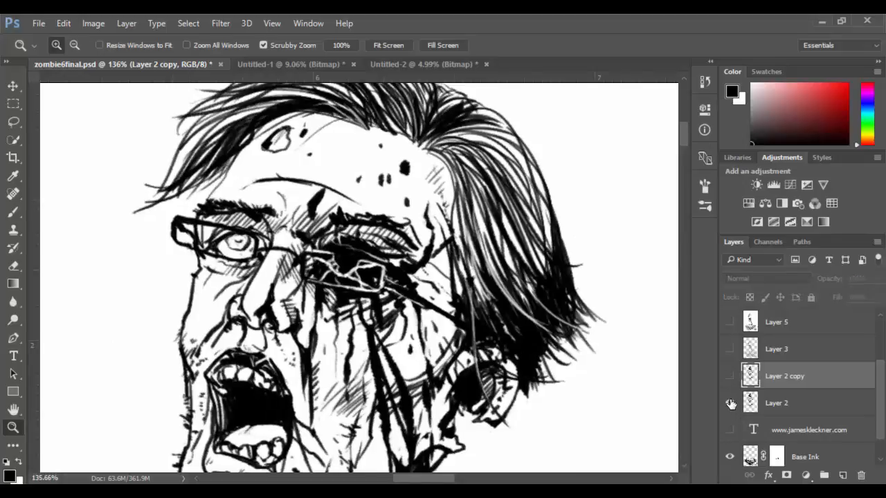
left_click(729, 377)
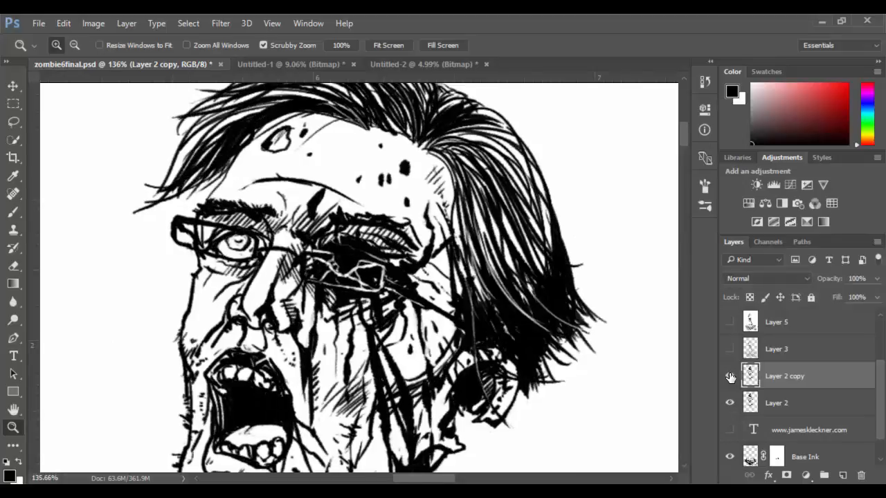
left_click(729, 376, "alt")
left_click(730, 376, "alt")
left_click(730, 405)
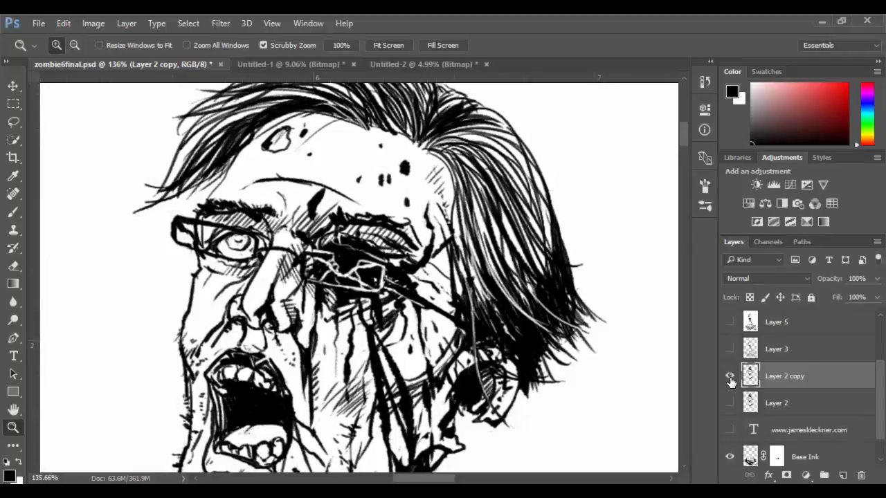
left_click(730, 377)
left_click(730, 404)
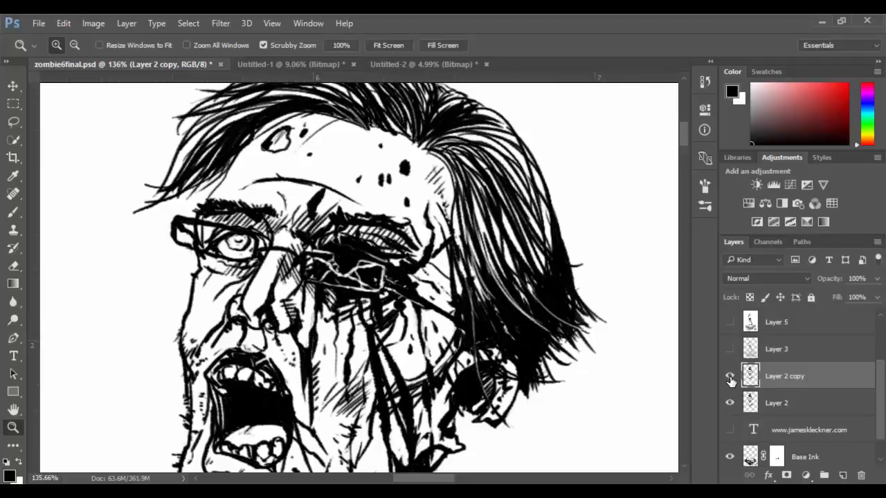
left_click(730, 377)
left_click(730, 377)
Examine the sharpened inks on the torso and the full figure, briefly showing Layer 2 beneath them for comparison.
left_click_drag(408, 339, 391, 390)
scroll(391, 390, "down", 10)
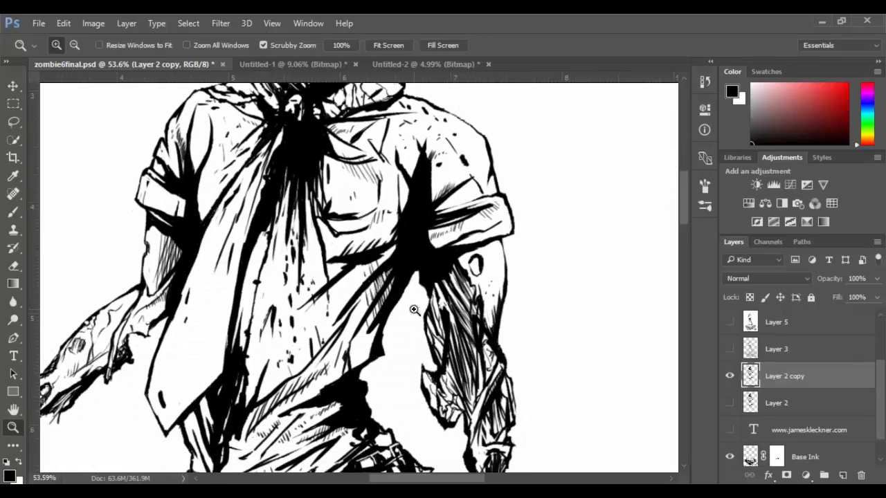
left_click_drag(413, 311, 355, 317)
left_click_drag(409, 380, 345, 217)
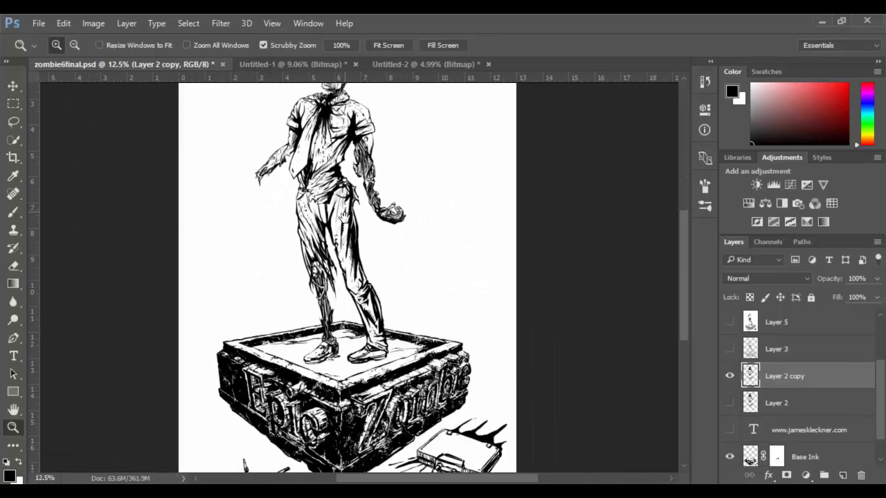
left_click_drag(399, 368, 489, 373)
left_click_drag(434, 363, 328, 351)
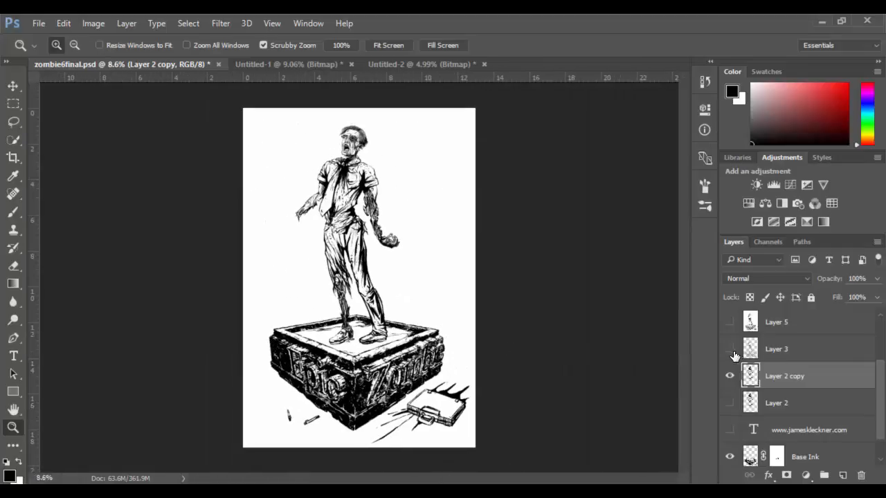
left_click(729, 403)
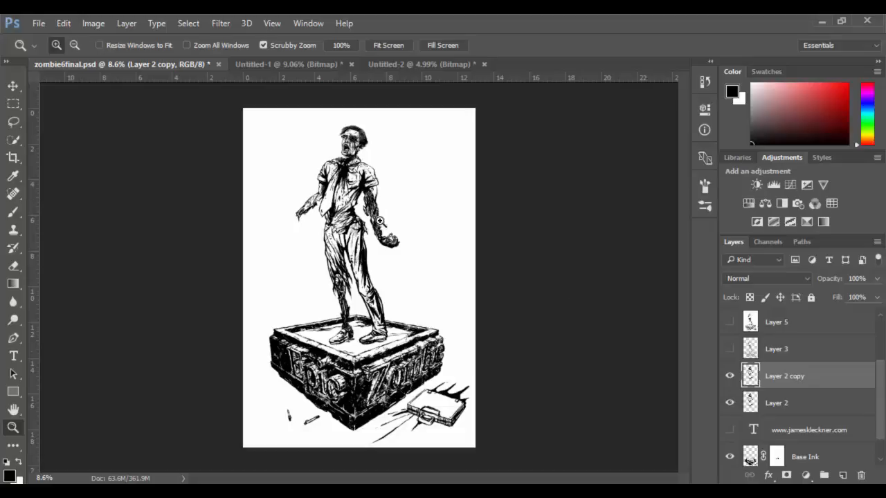
left_click(730, 404)
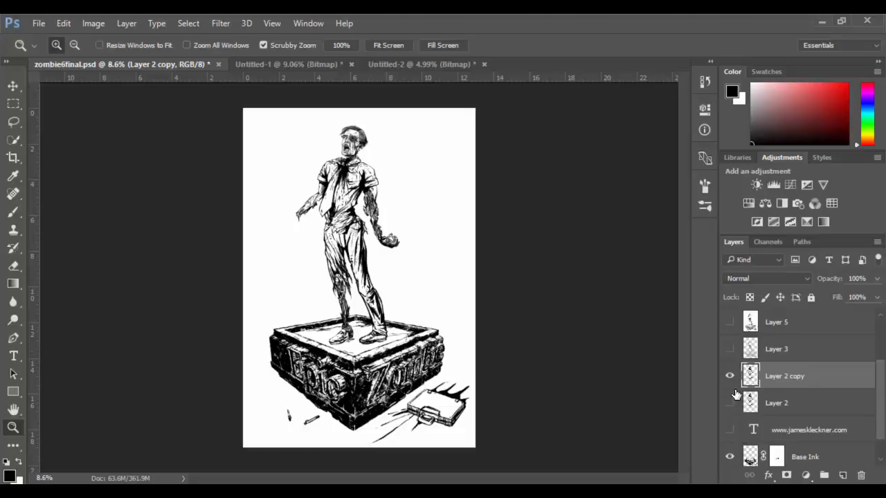
Show the Layer 6 halftone shading over the sharpened inks and view the whole illustration.
scroll(731, 365, "up", 3)
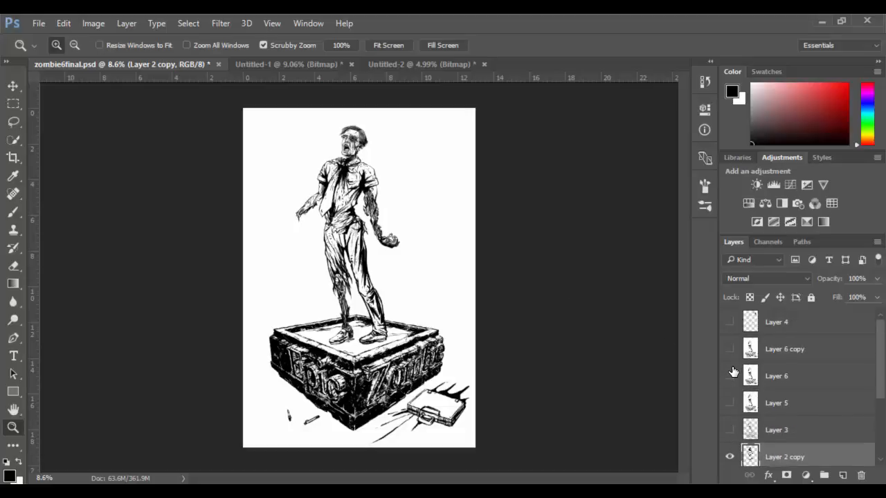
left_click(730, 375)
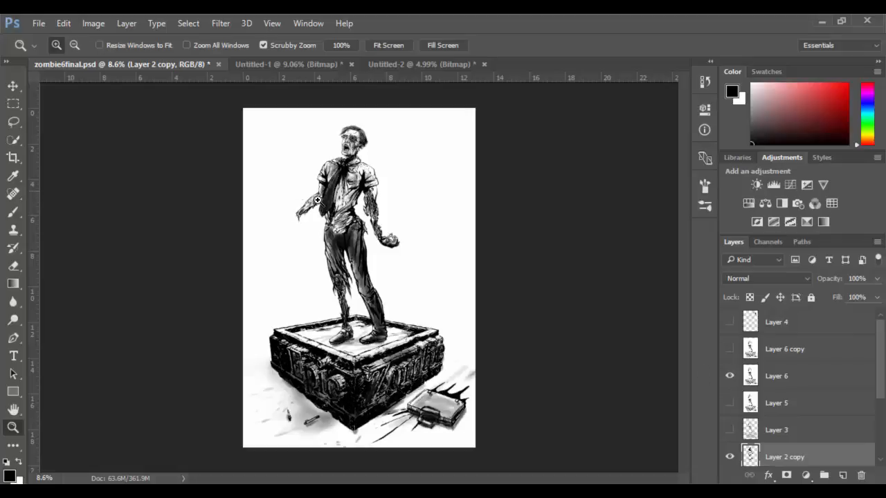
left_click_drag(397, 259, 374, 313)
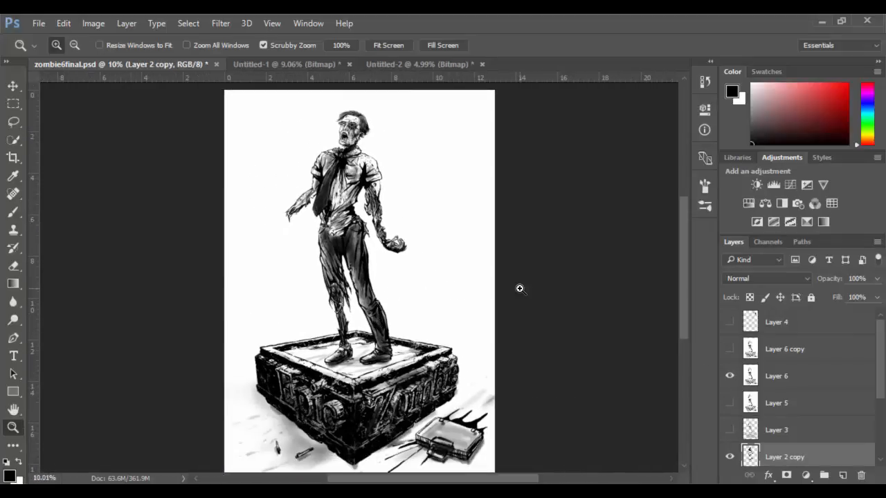